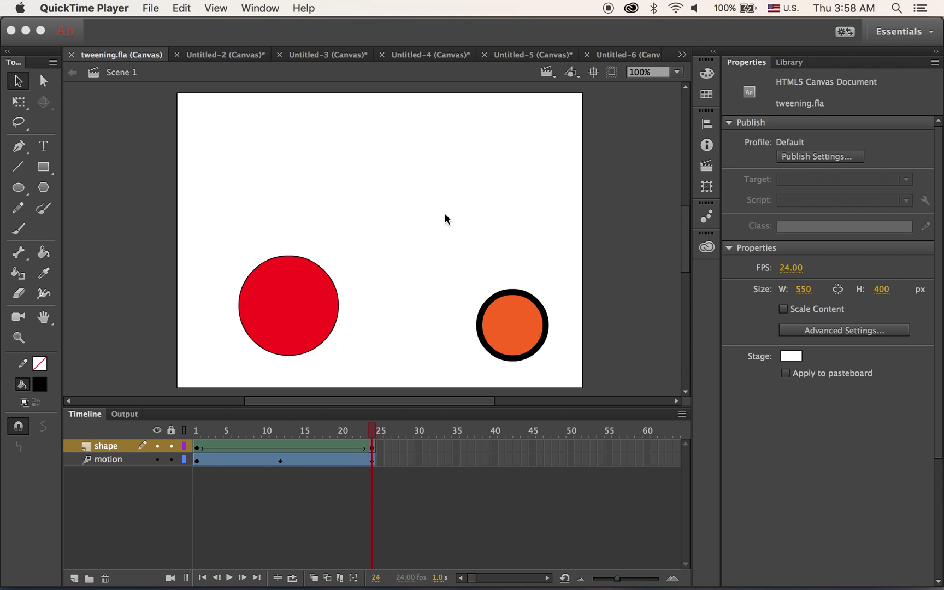
Step: Play the finished tween animation twice, then start a new document
click(445, 214)
key(Return)
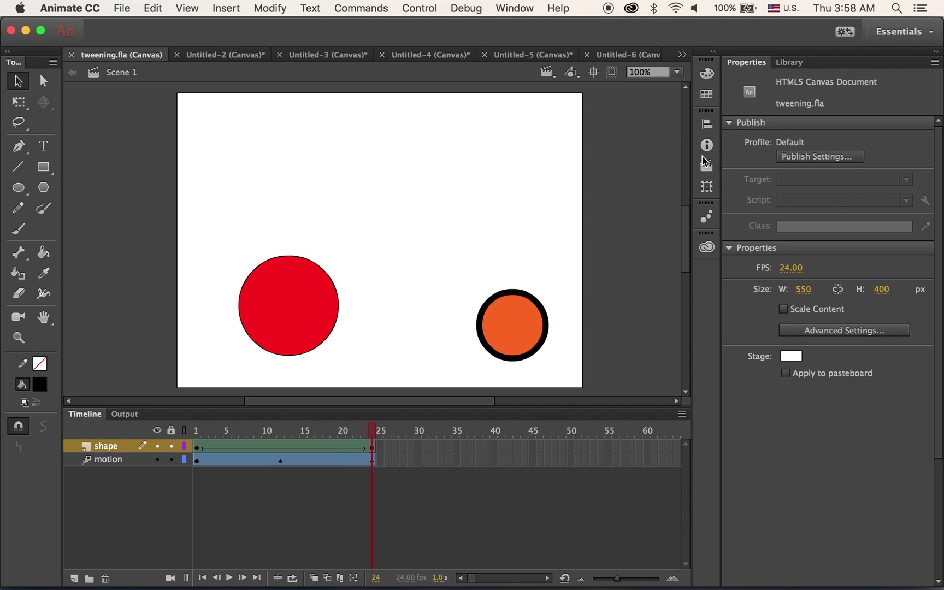
key(Return)
key(Return)
key(cmd+n)
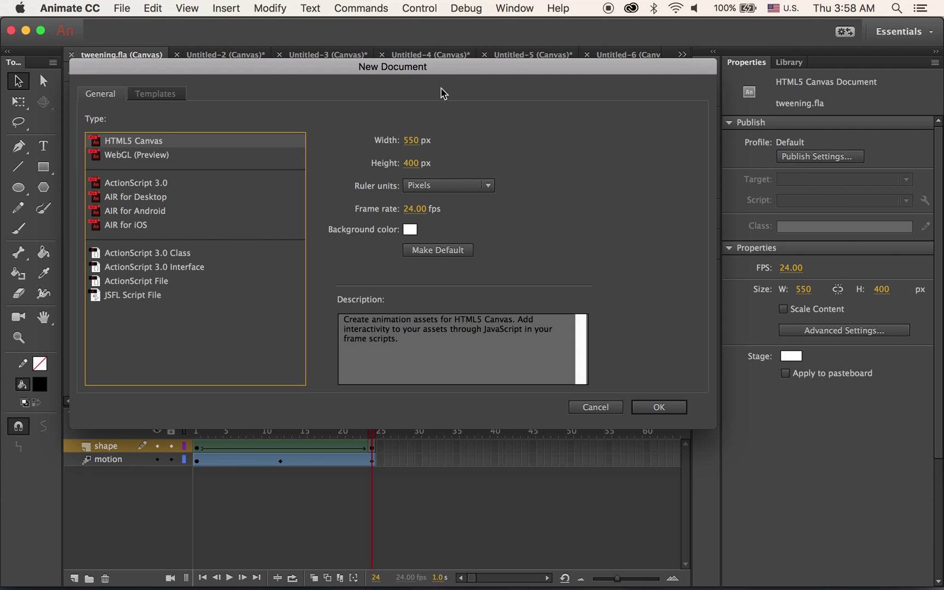
Step: Create the new 550×400 HTML5 Canvas document
drag(452, 64, 454, 49)
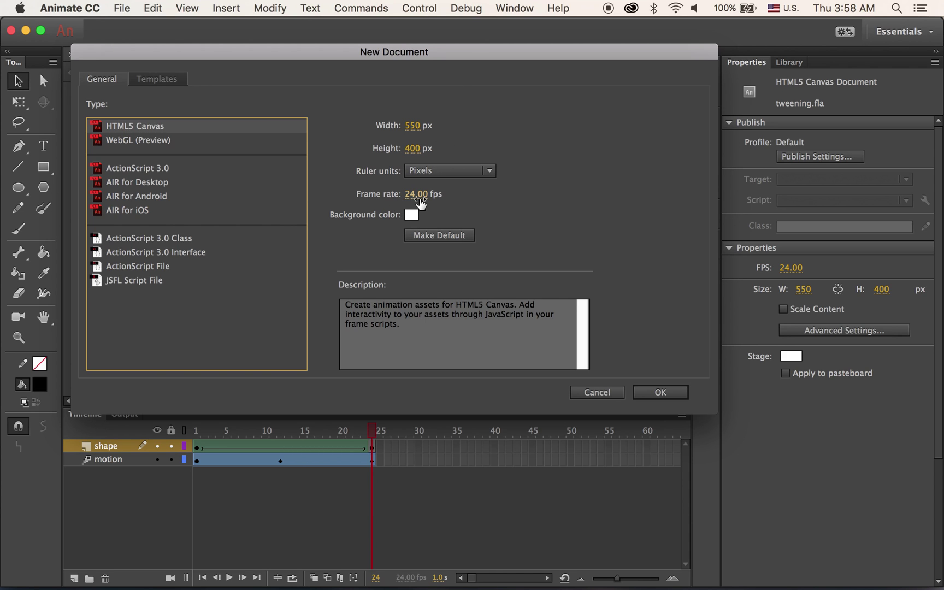
click(662, 393)
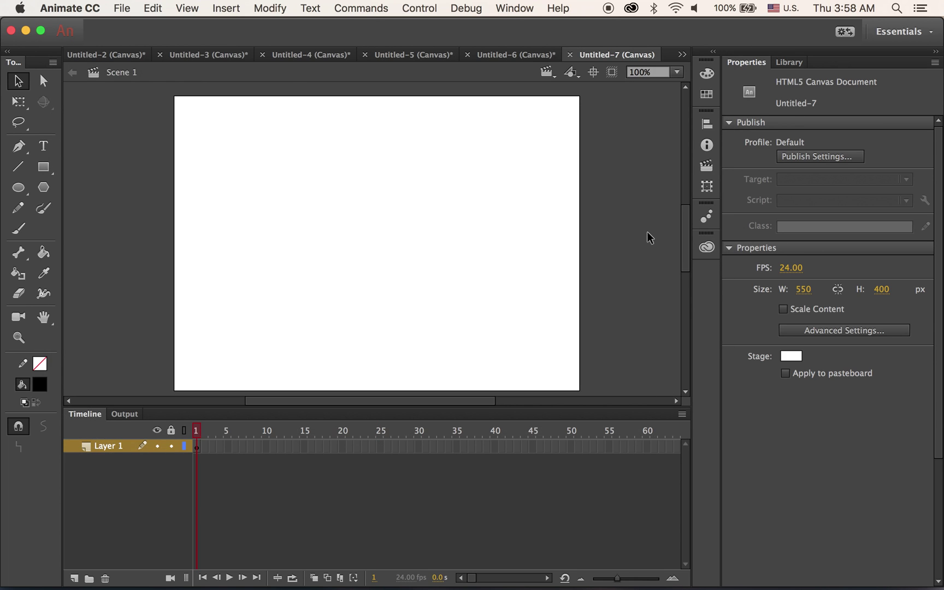
click(108, 449)
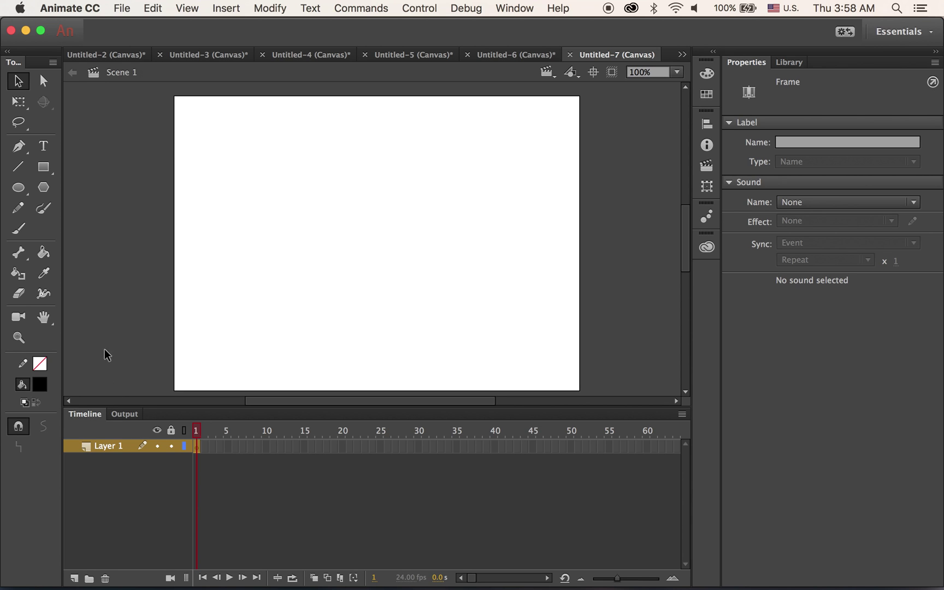
Step: Rename Layer 1 to 'motion'
double_click(110, 448)
text(motion)
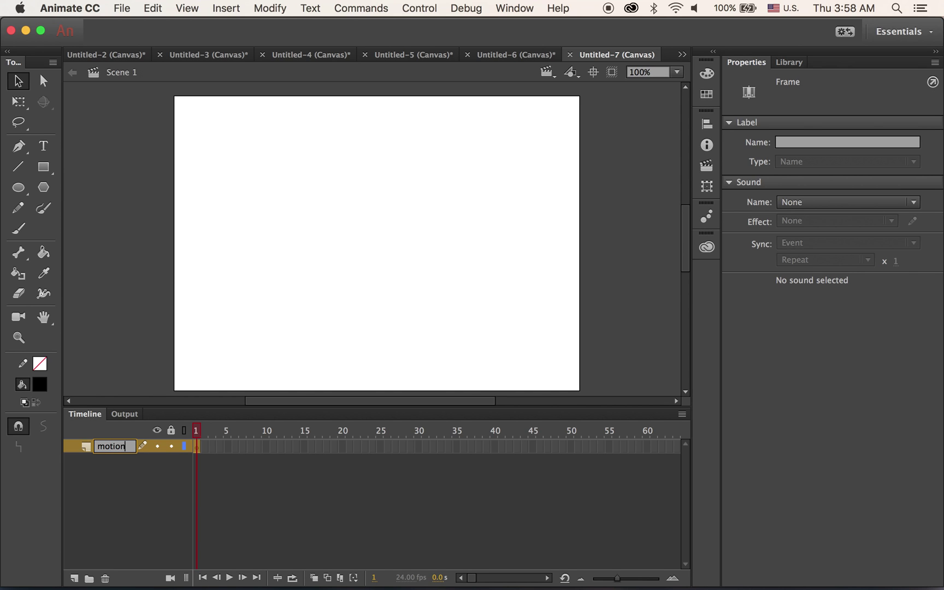
key(Return)
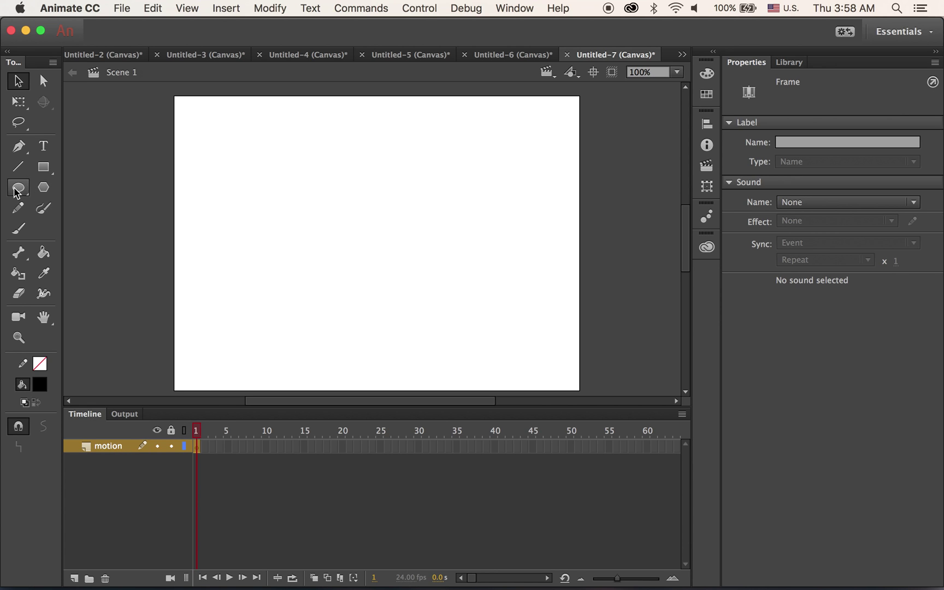
drag(18, 193, 46, 196)
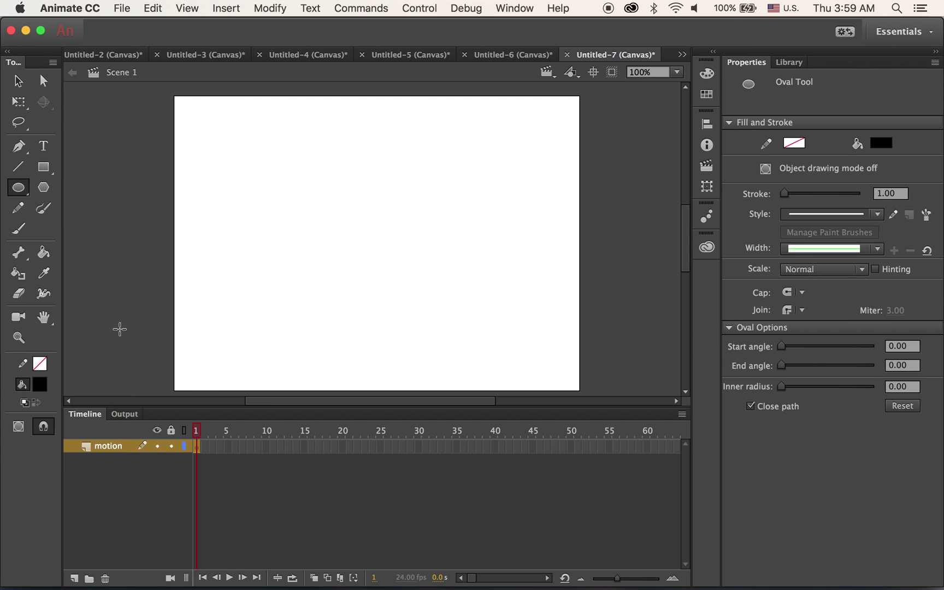
Step: Set the oval fill to red, the stroke to black, and stroke thickness to 3
click(40, 386)
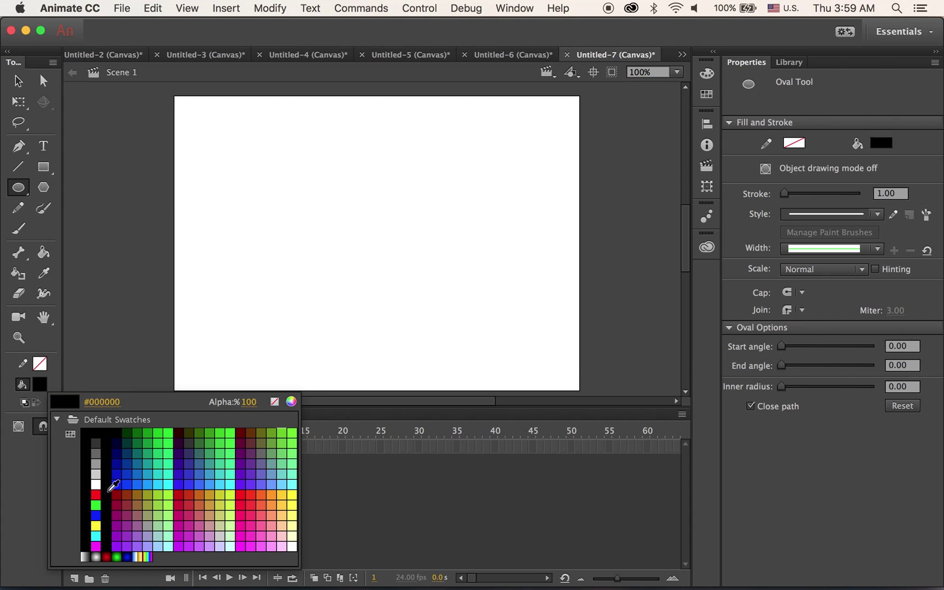
click(96, 494)
click(40, 364)
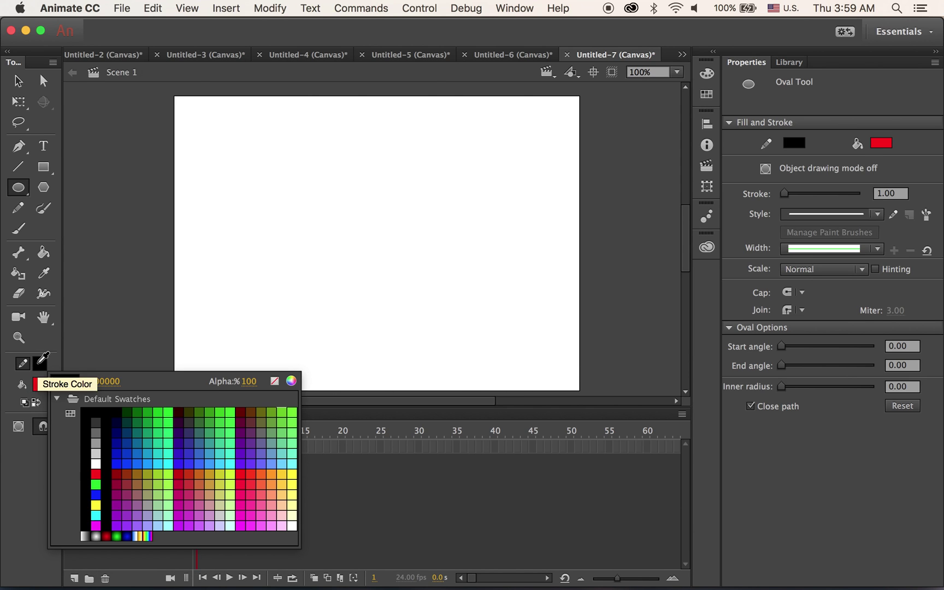
click(96, 411)
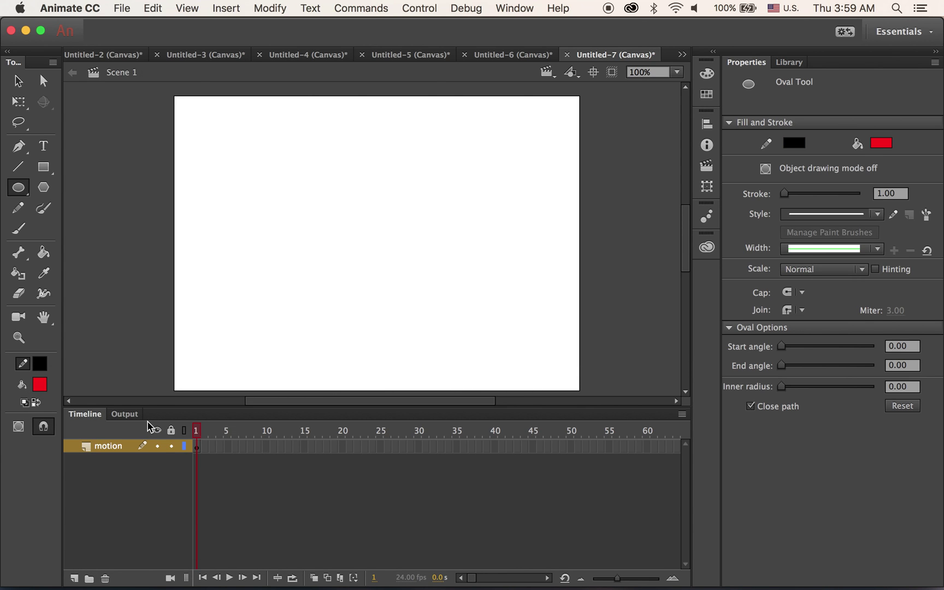
click(785, 196)
drag(788, 200, 788, 201)
click(899, 195)
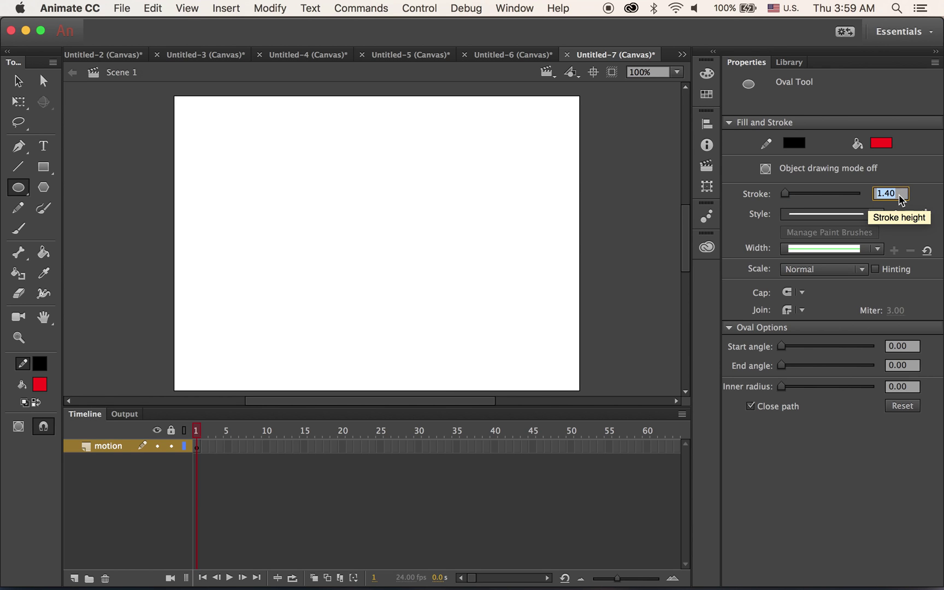
text(3)
key(Return)
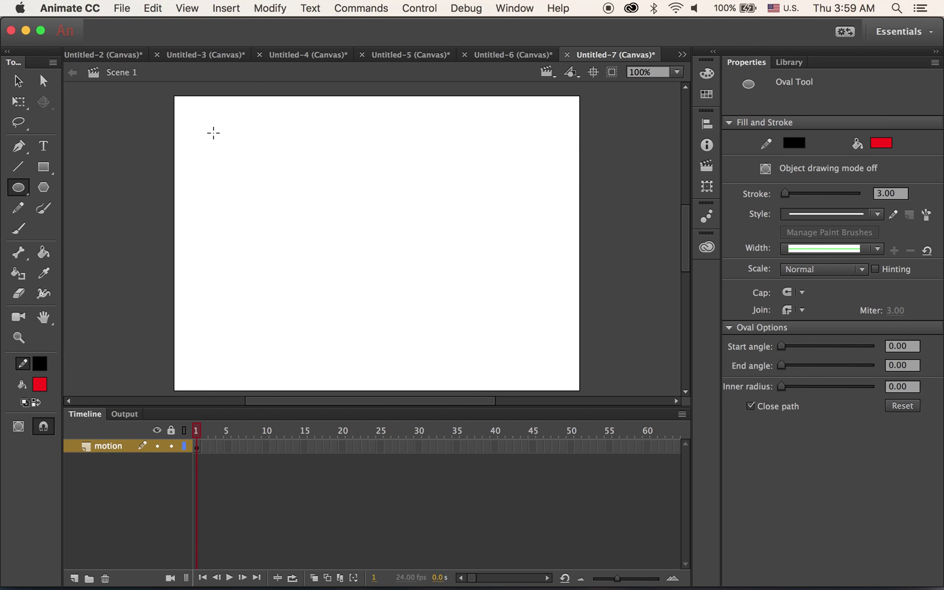
Step: Draw the red circle and move it near the stage's top-left corner
drag(216, 134, 275, 193)
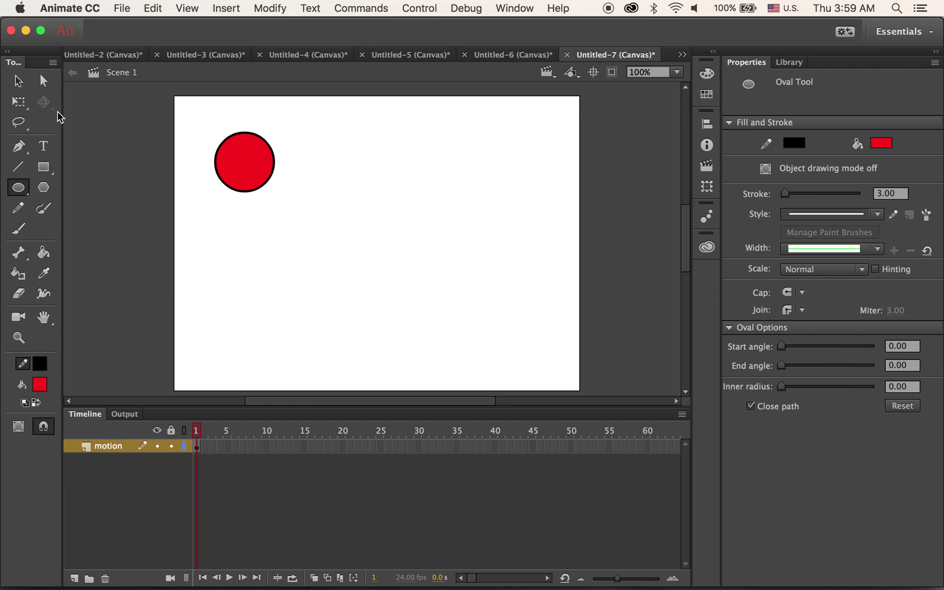
click(18, 81)
drag(180, 103, 349, 274)
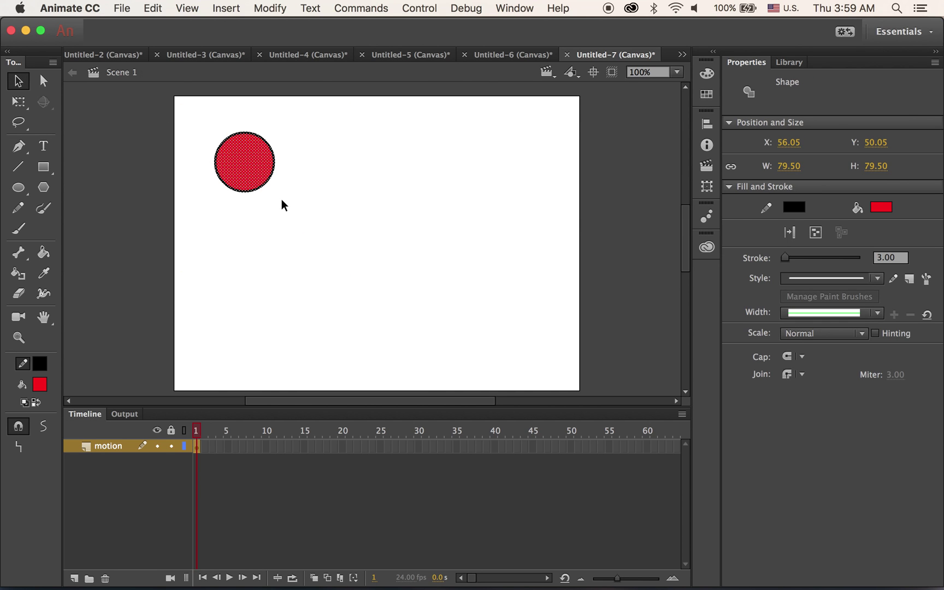
drag(251, 173, 235, 155)
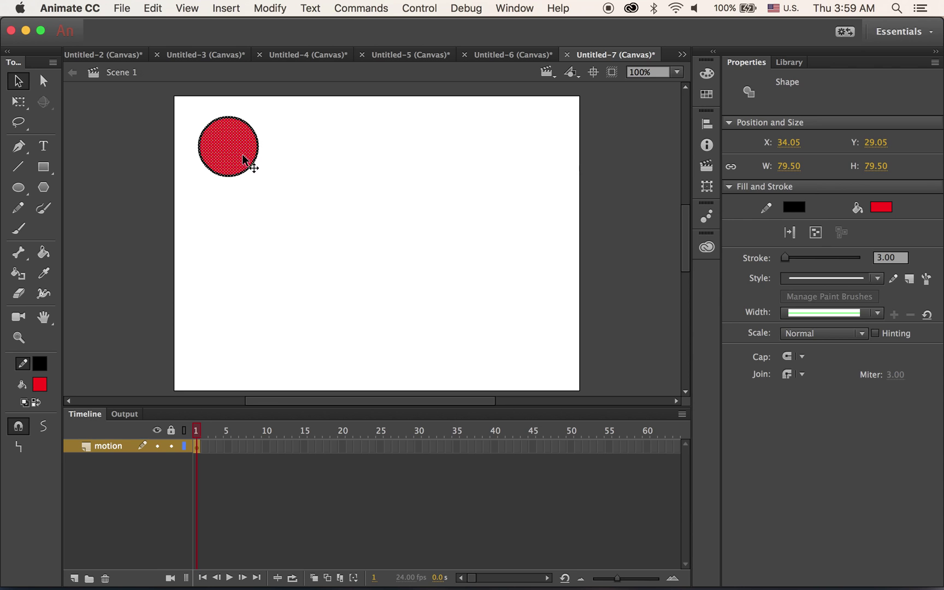
click(291, 189)
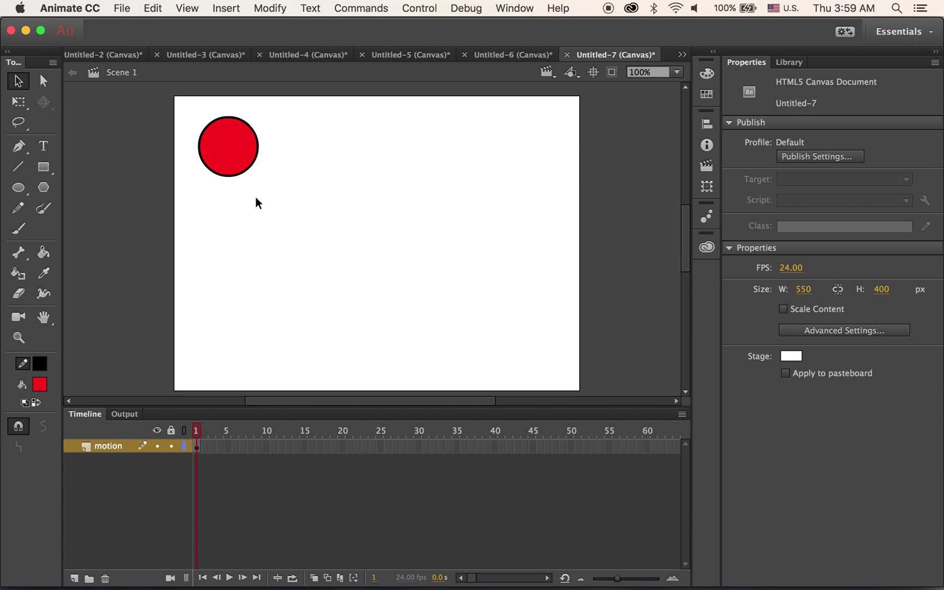
drag(182, 103, 361, 276)
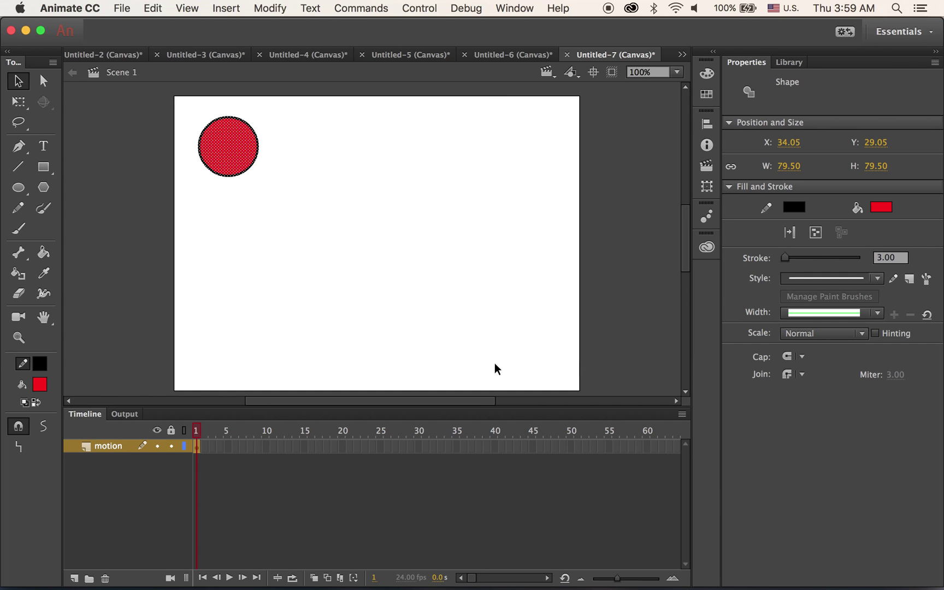
Step: Apply a motion tween to the circle from frame 1 of the motion layer
click(100, 447)
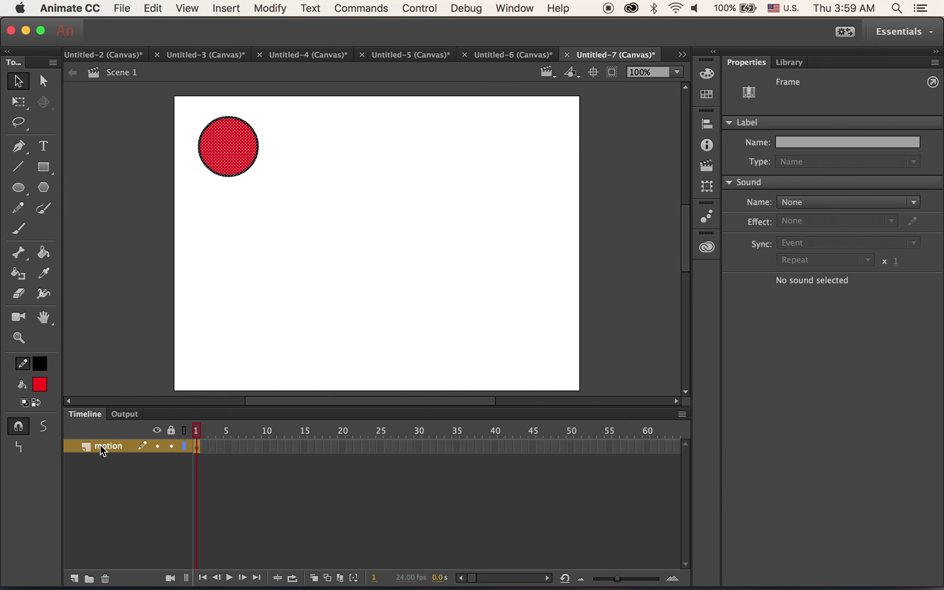
click(201, 435)
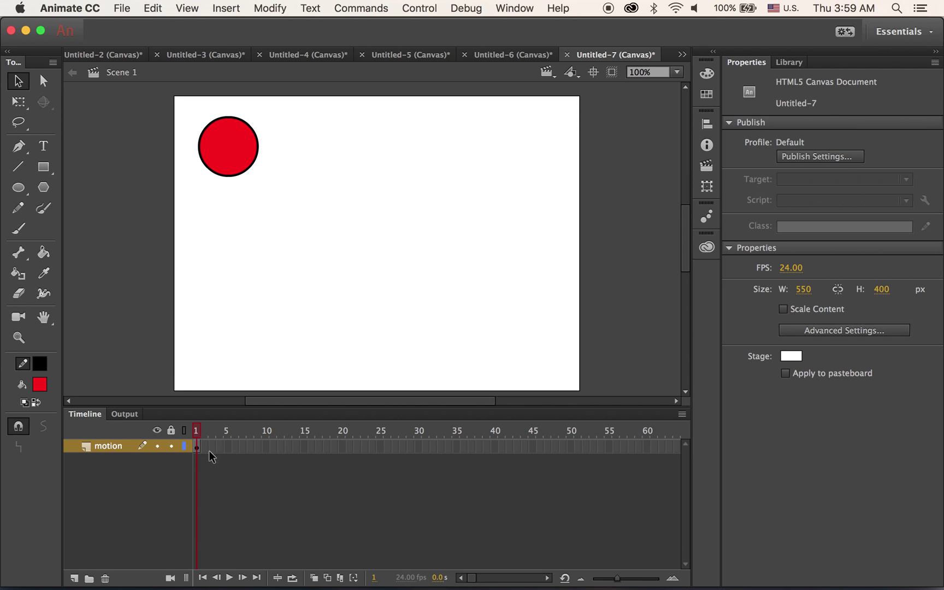
click(198, 449)
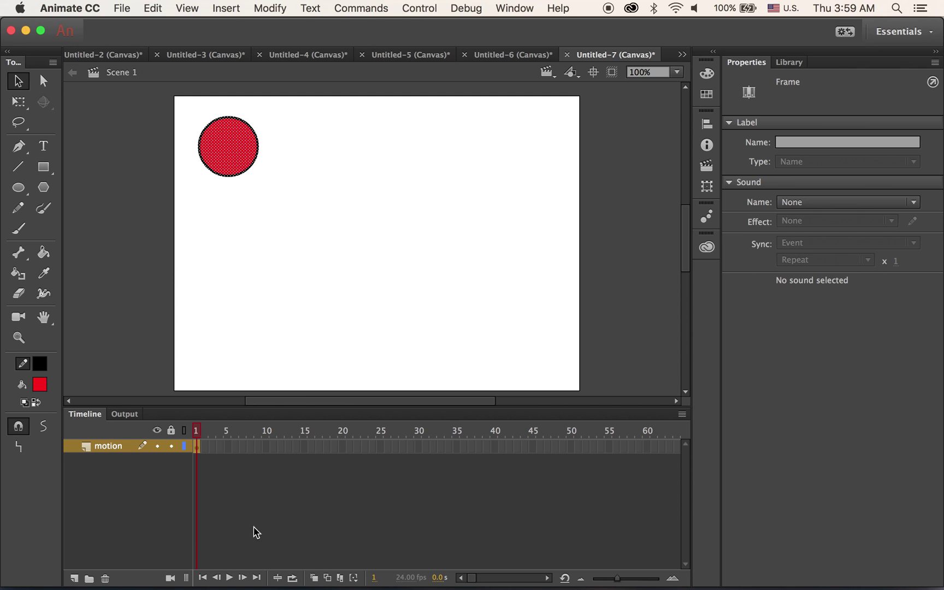
click(226, 8)
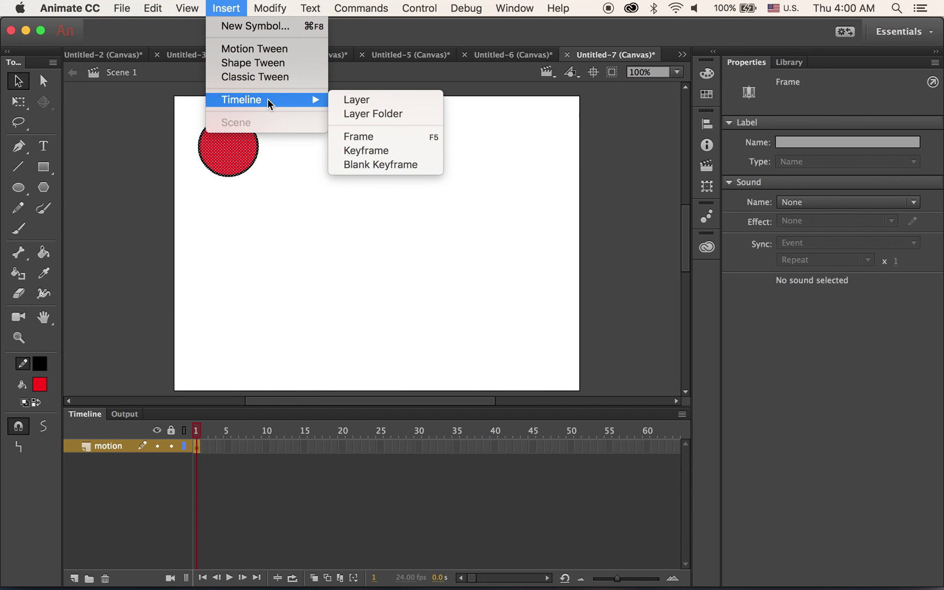
click(299, 56)
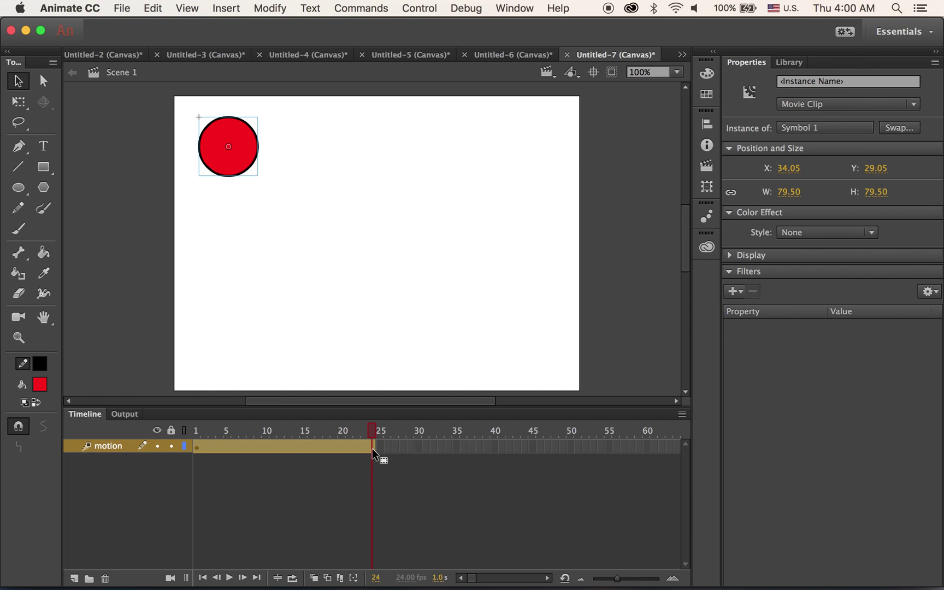
Step: Insert a keyframe at frame 24 of the circle's tween
click(226, 7)
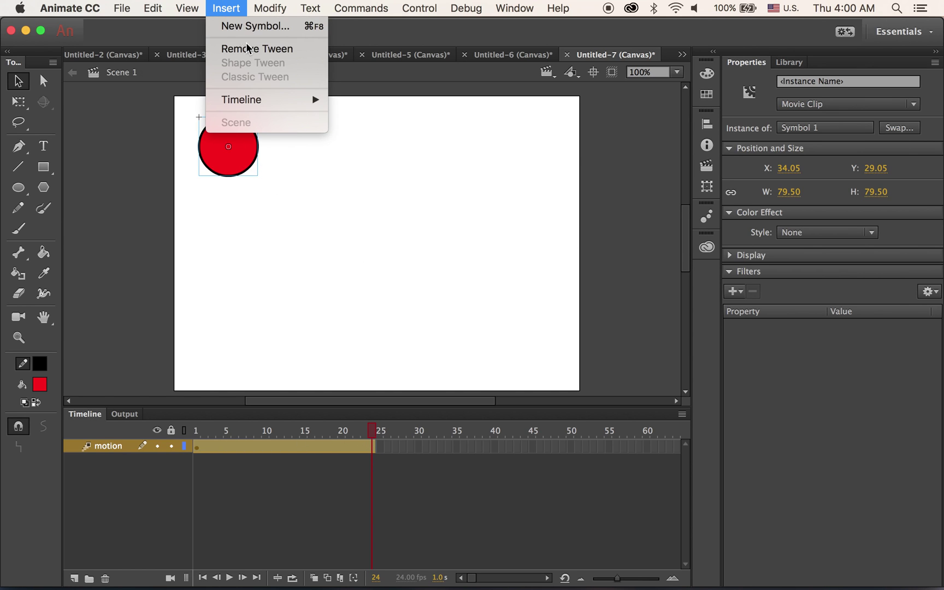
mouse_move(268, 105)
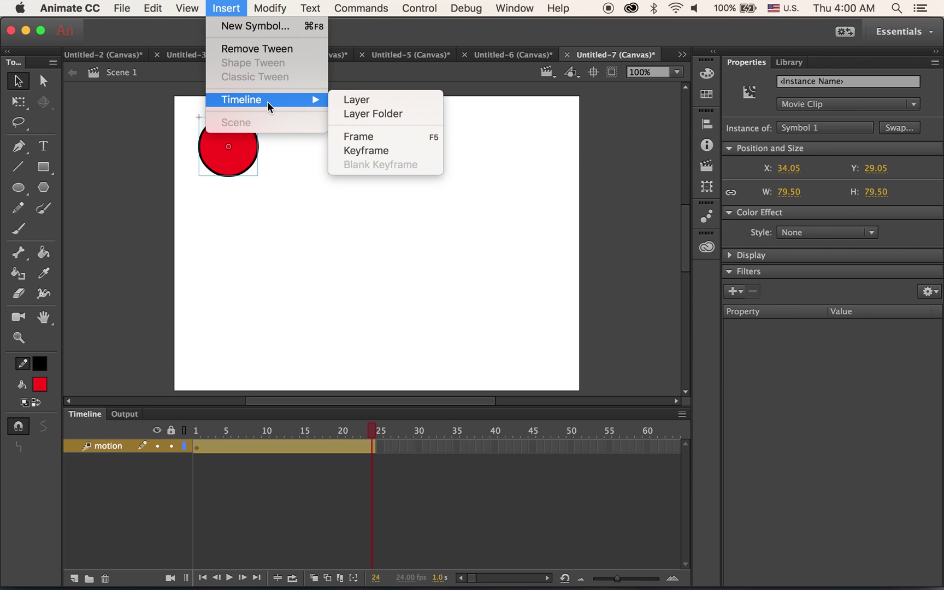
click(385, 151)
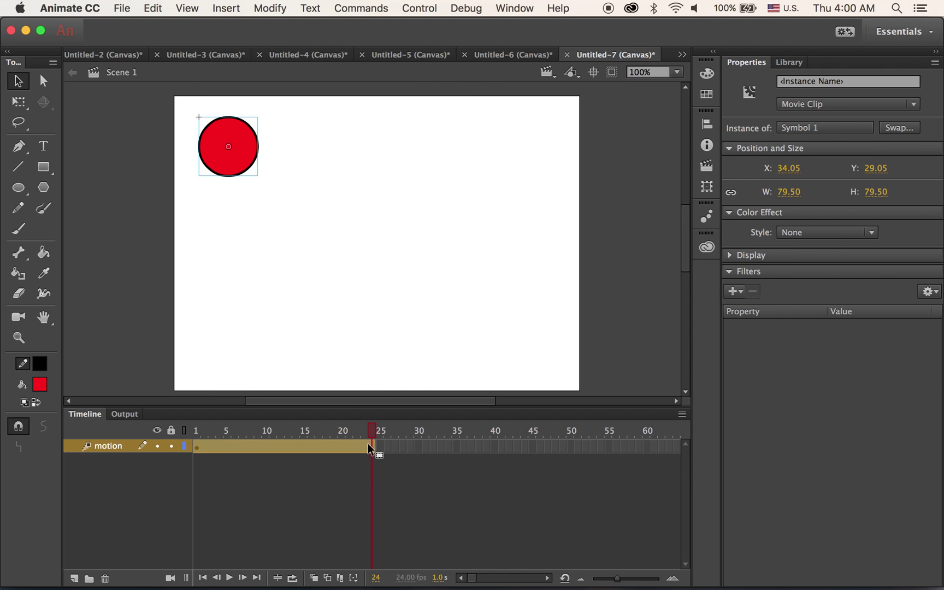
click(198, 449)
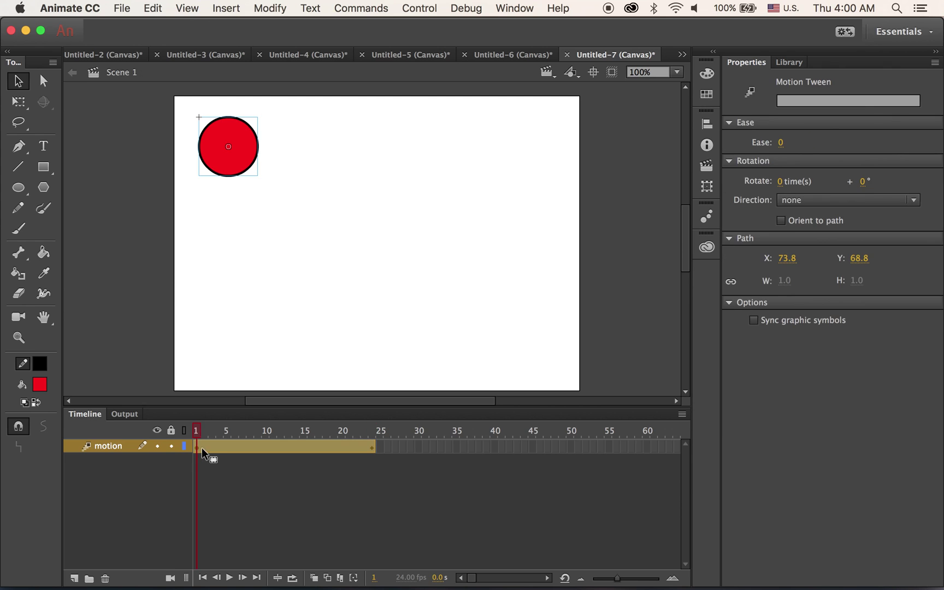
click(372, 455)
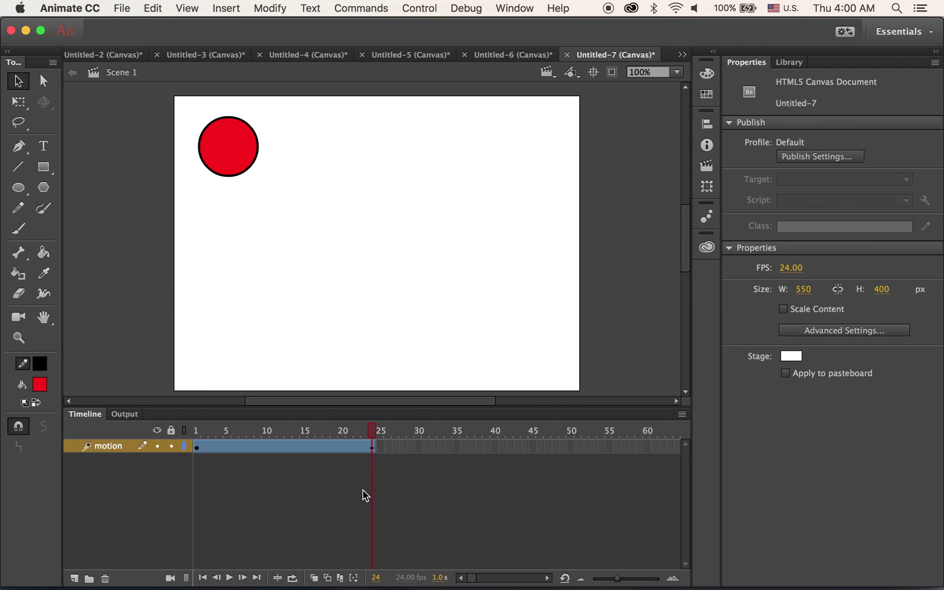
Step: At frame 24, move the circle to the stage's bottom-right and preview the diagonal tween
click(371, 450)
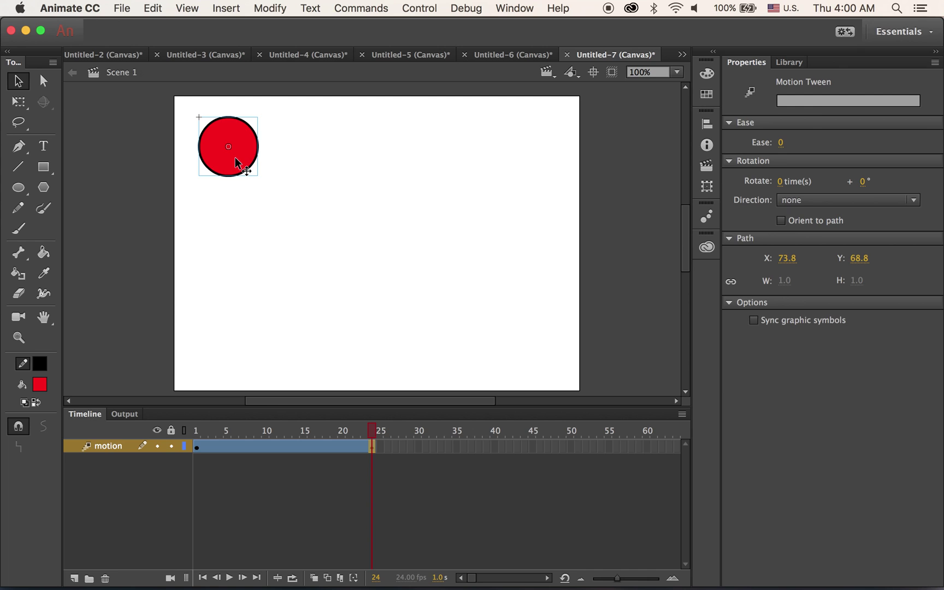
drag(235, 158, 526, 349)
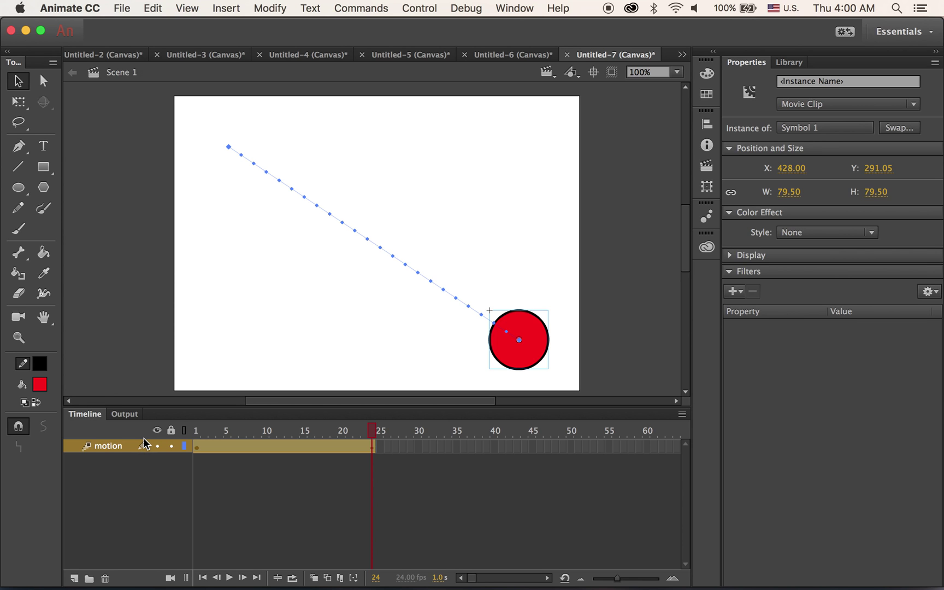
key(Return)
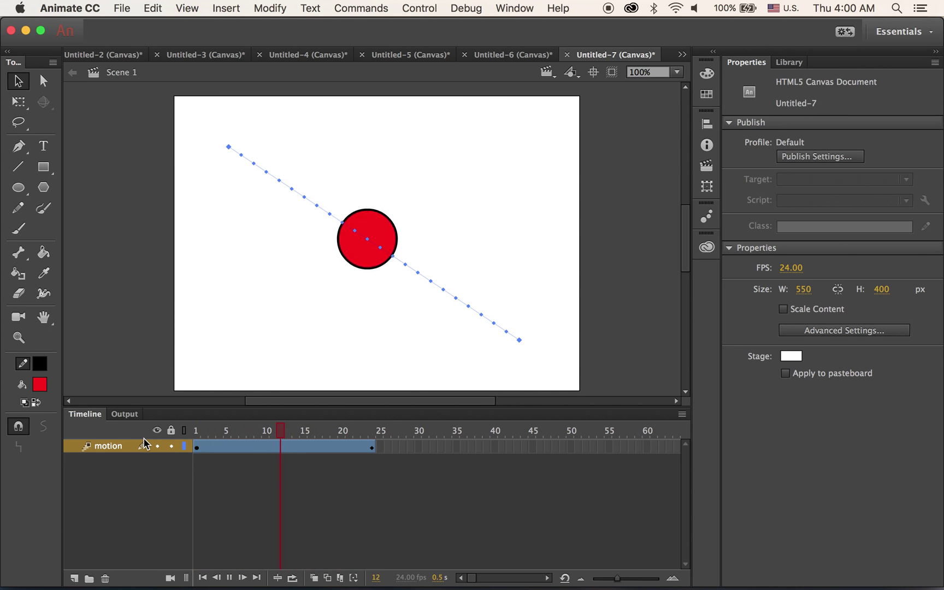
key(Return)
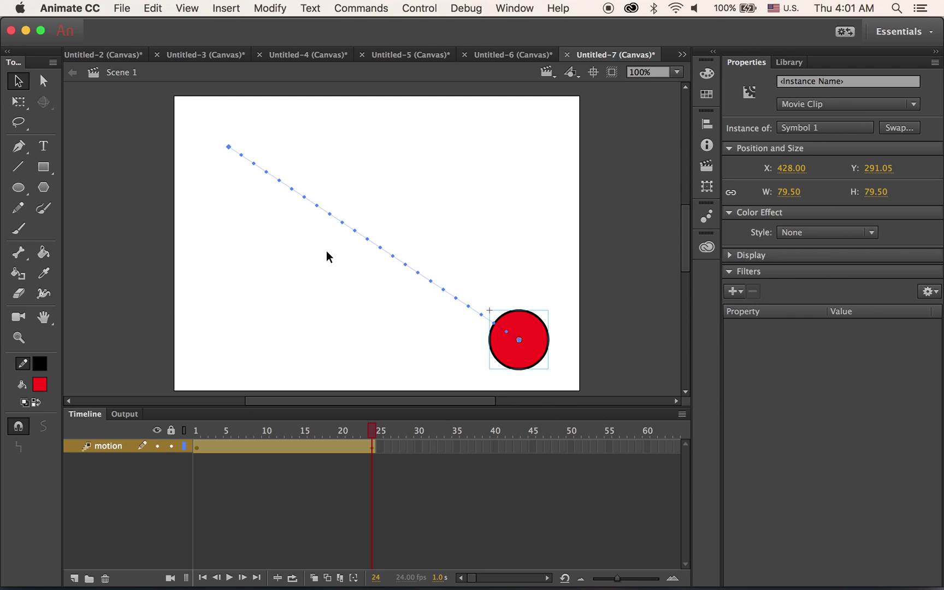
key(Return)
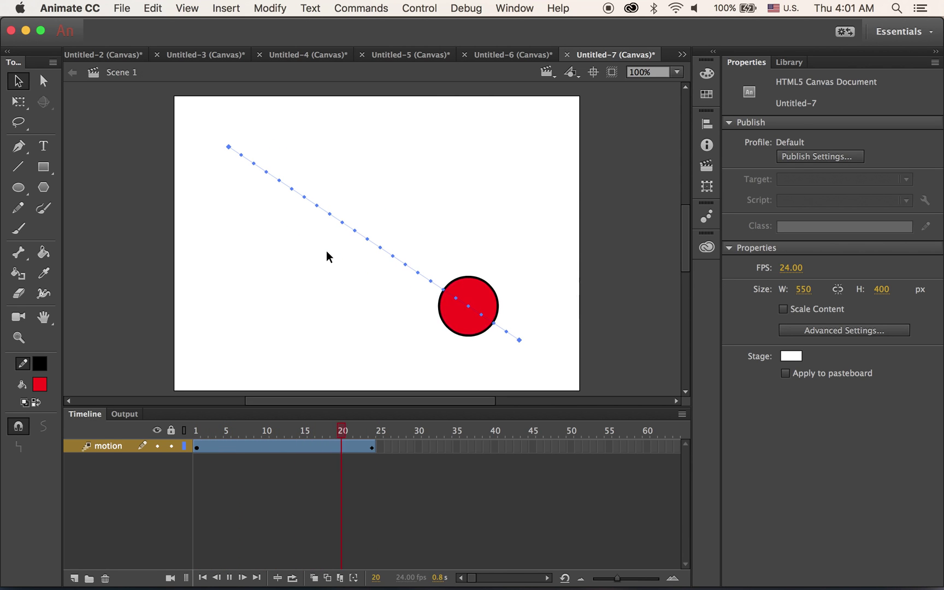
key(Return)
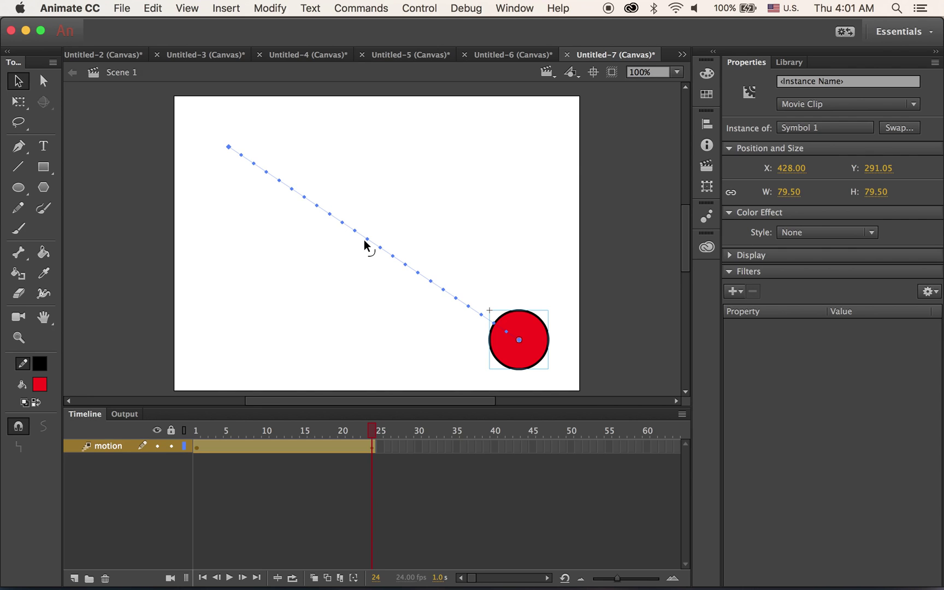
Step: Drag the motion path's middle upward into an arc, preview it, and scrub to frame 13
drag(367, 244, 412, 181)
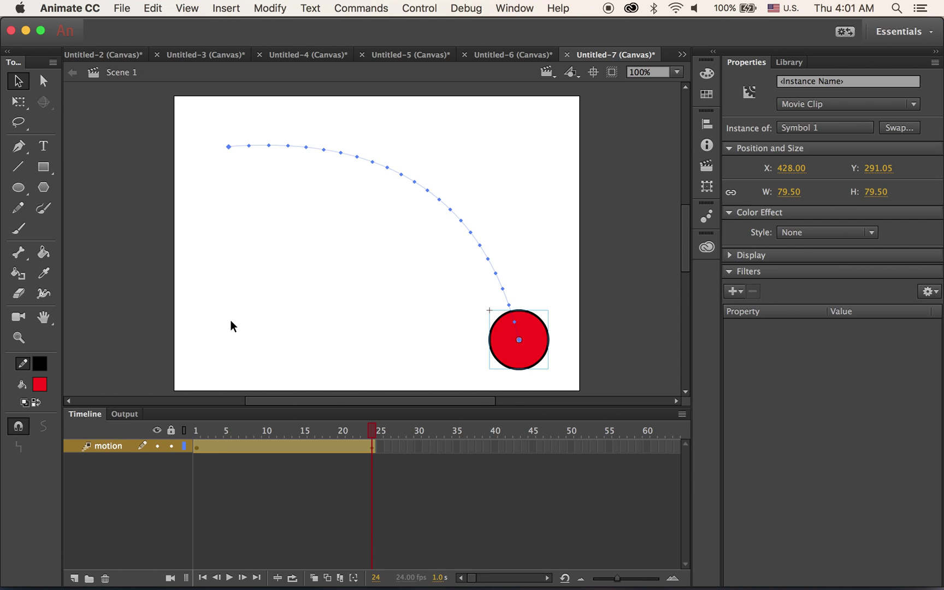
key(Return)
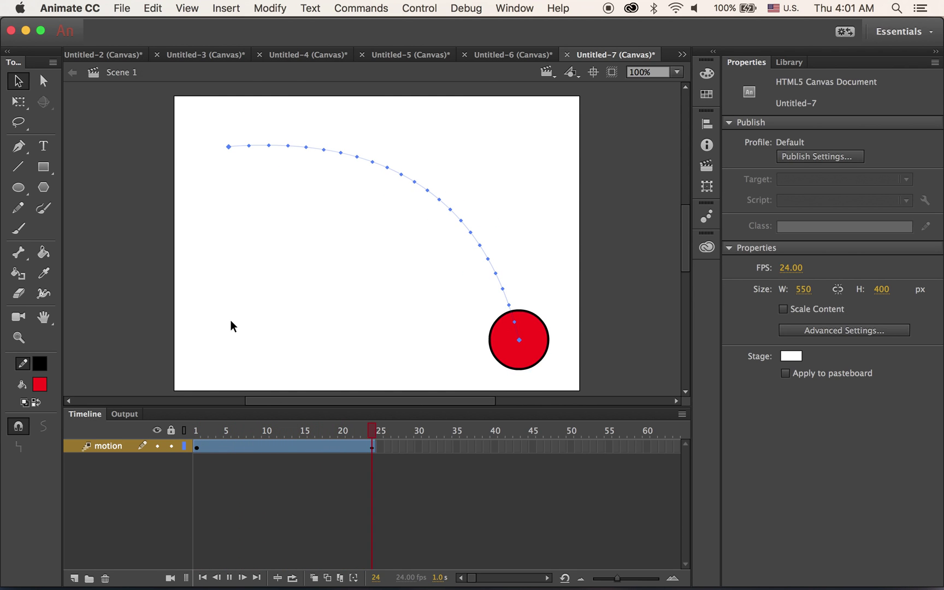
click(372, 432)
drag(373, 434, 289, 440)
click(287, 436)
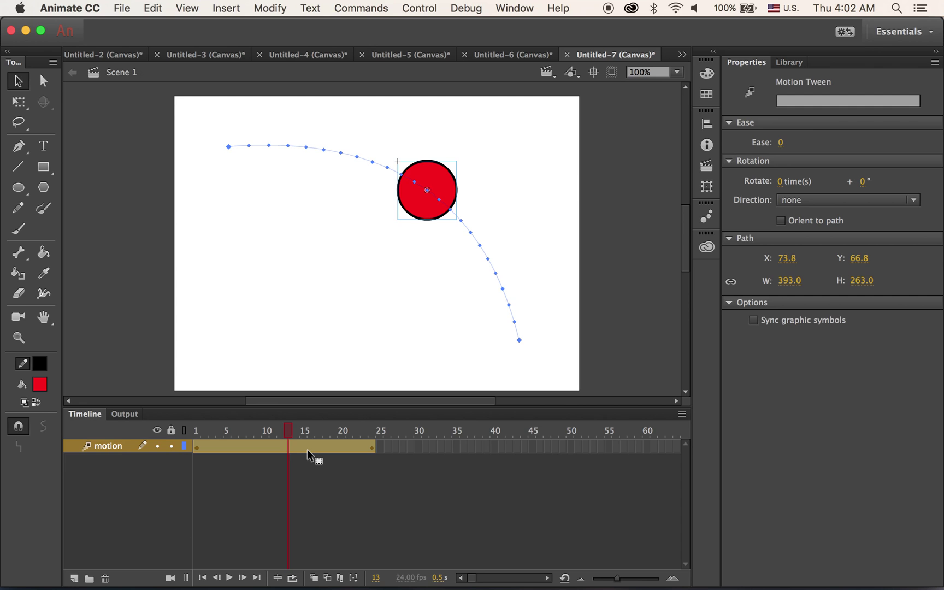
click(288, 430)
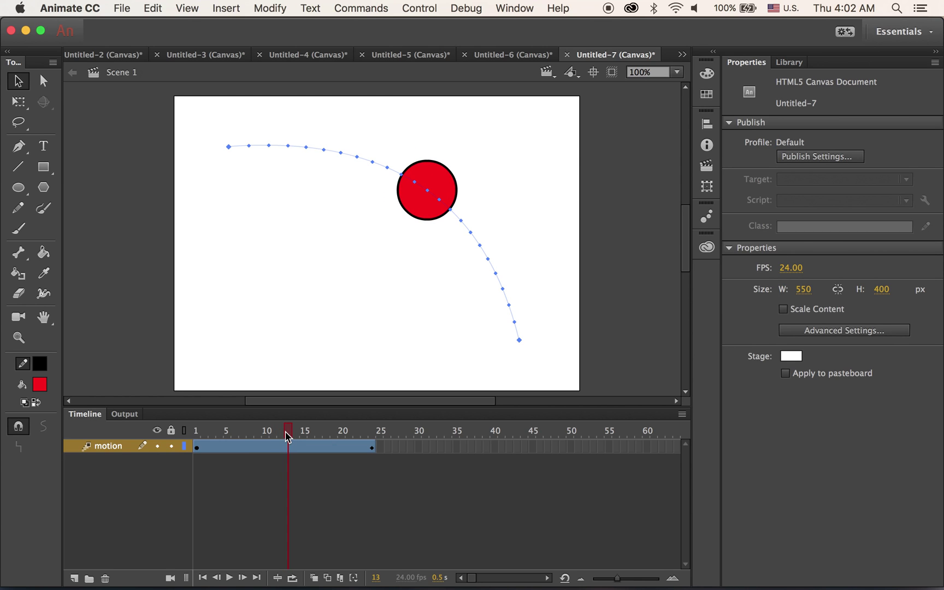
click(289, 446)
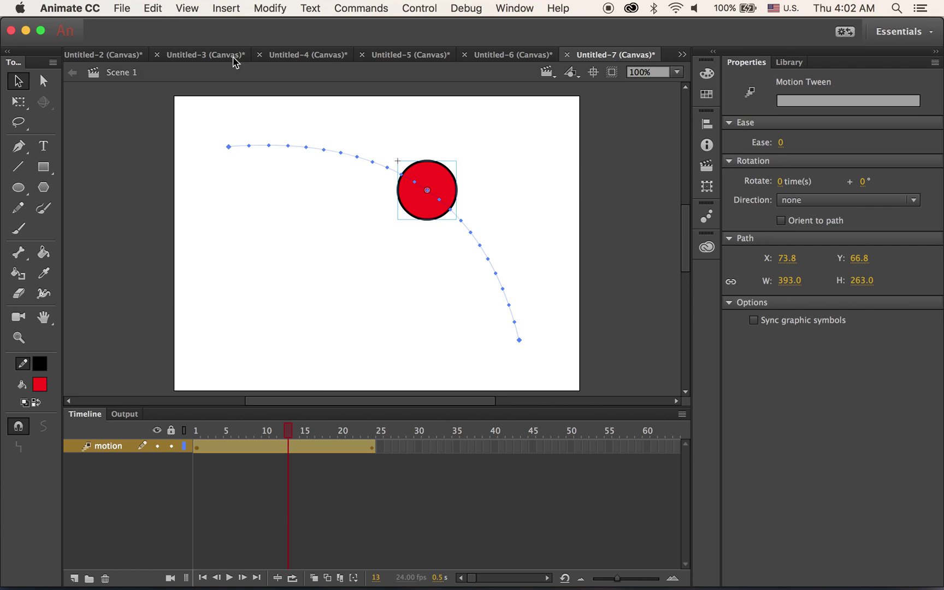
click(227, 8)
Step: Insert a keyframe at frame 13 of the circle's motion tween
mouse_move(259, 99)
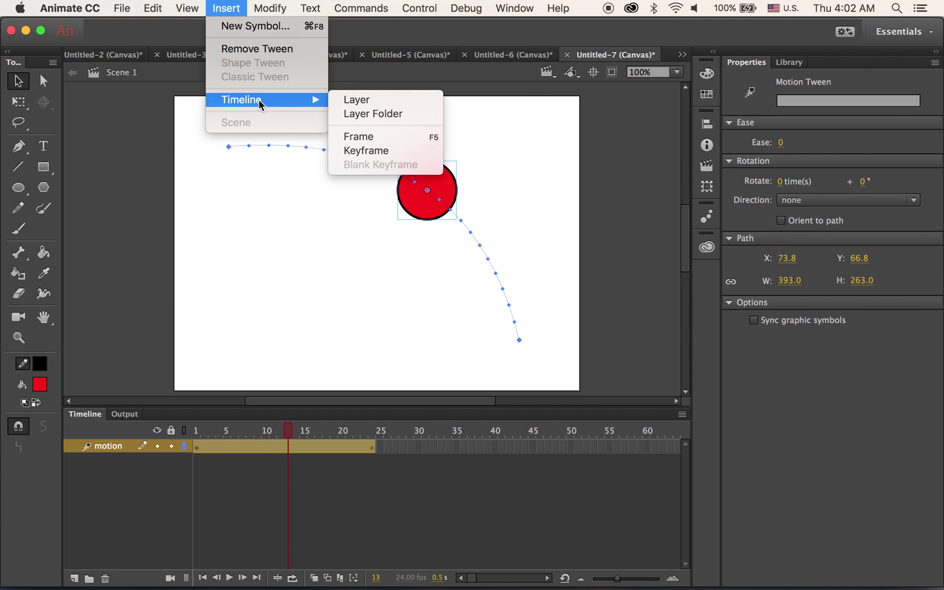
click(409, 152)
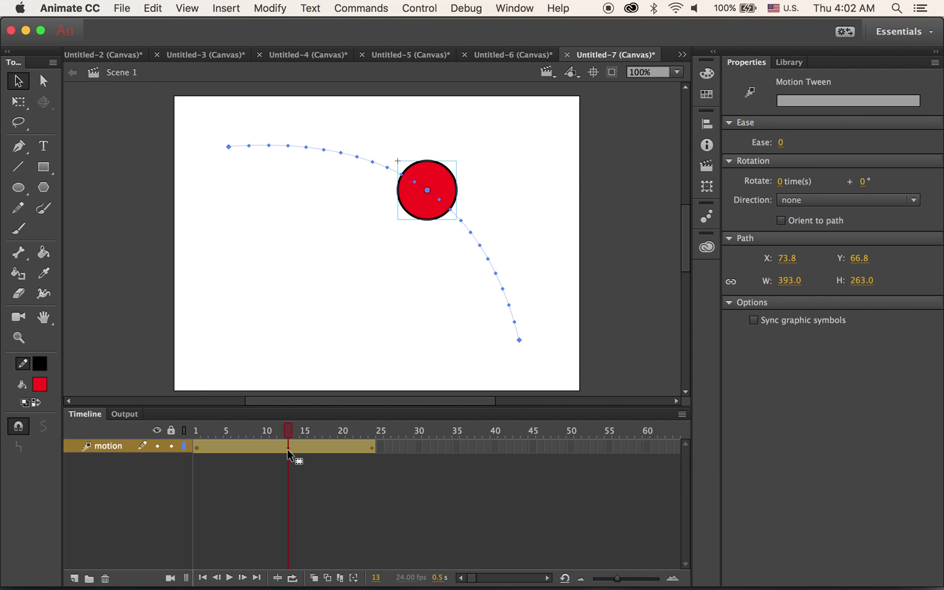
click(19, 103)
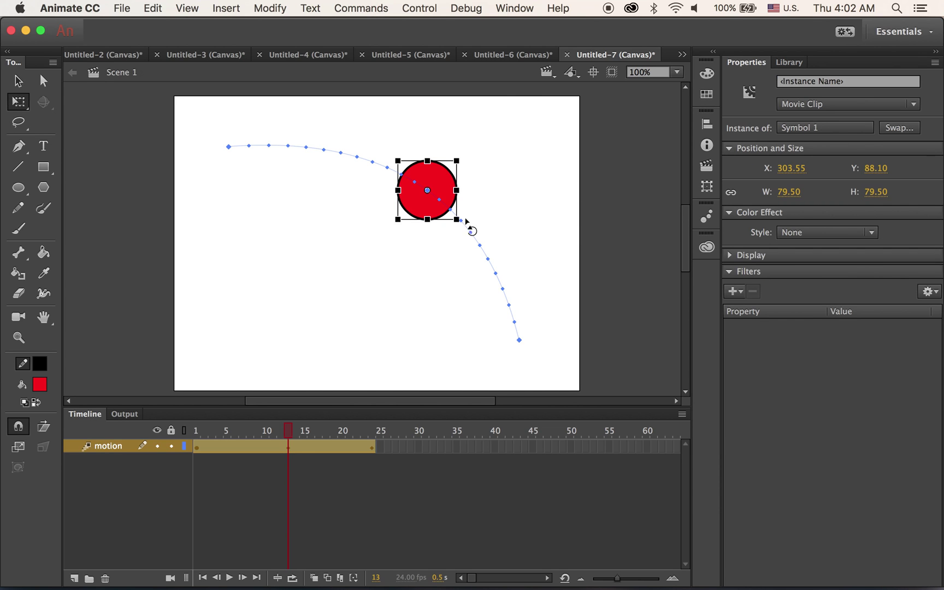
Step: Stretch and tilt the circle into a 245.25 × 159.25 px ellipse at frame 13, then preview
drag(458, 218, 497, 220)
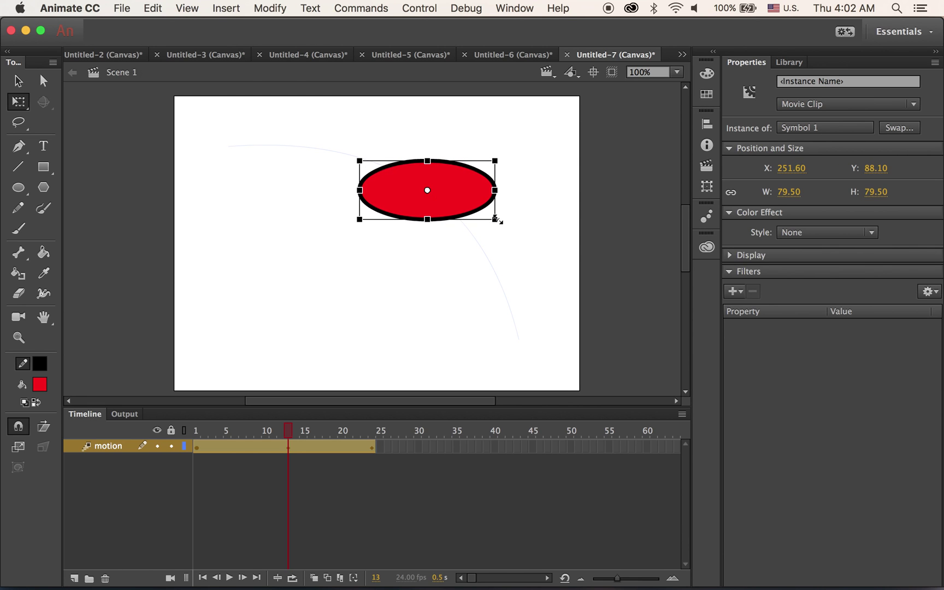
drag(495, 219, 436, 250)
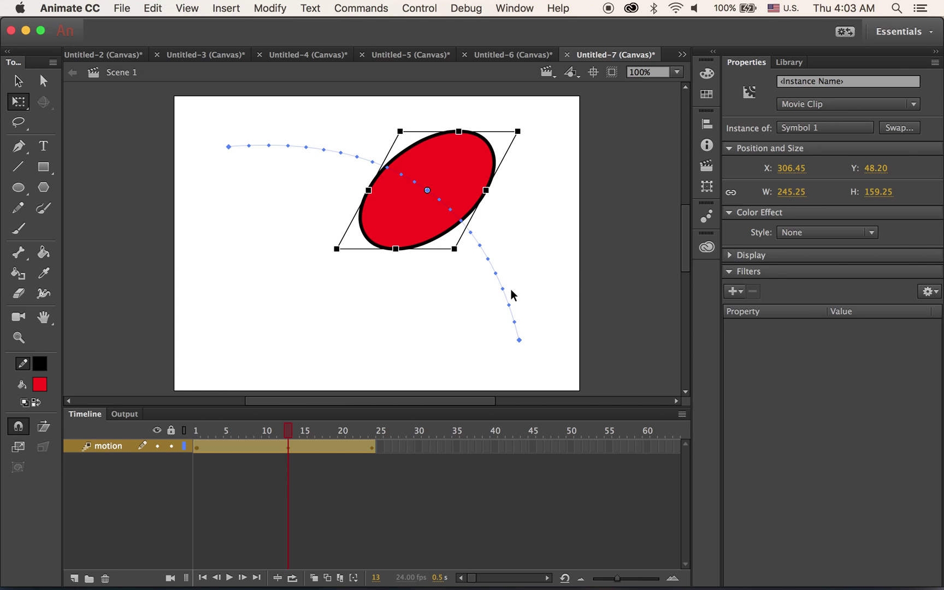
click(550, 287)
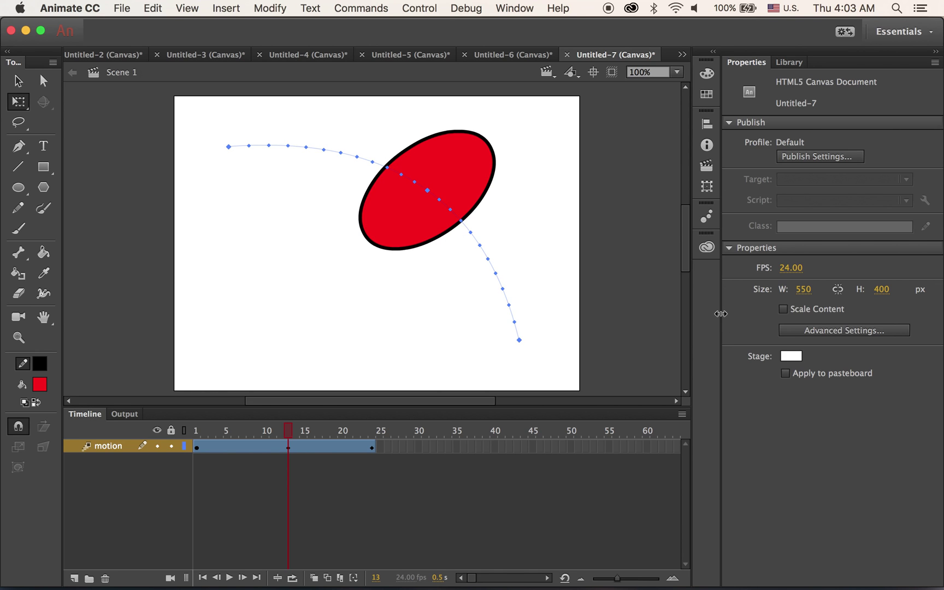
key(Return)
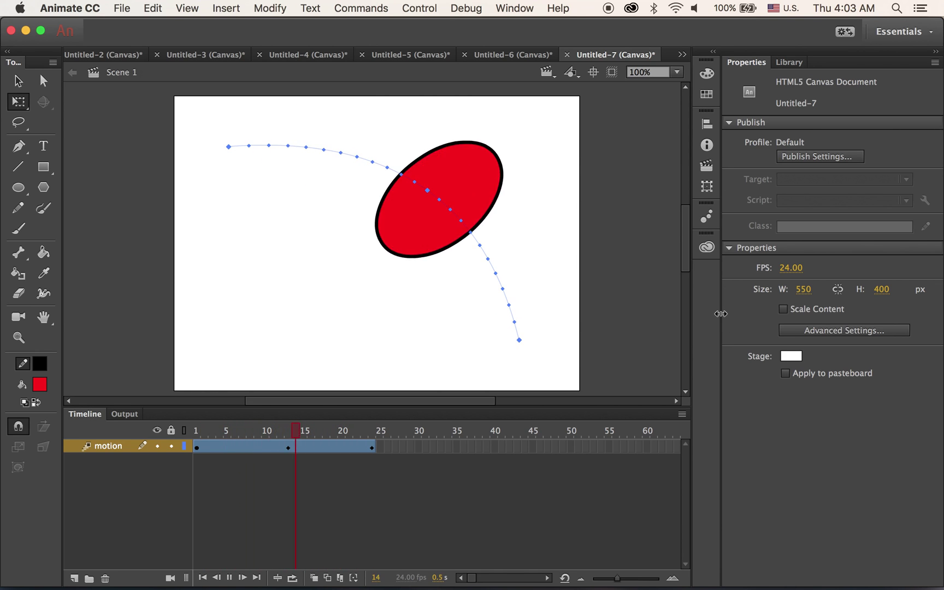
key(Return)
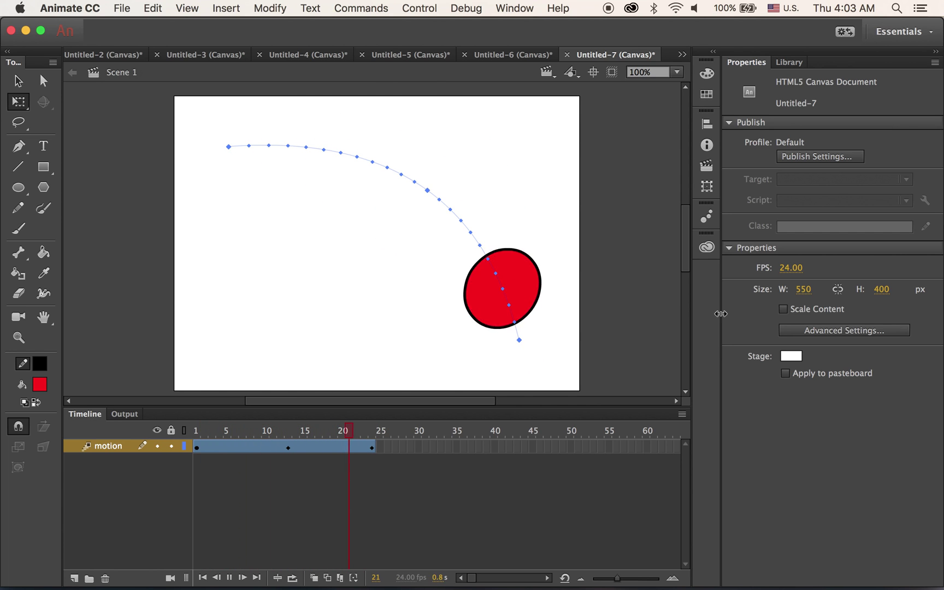
key(Return)
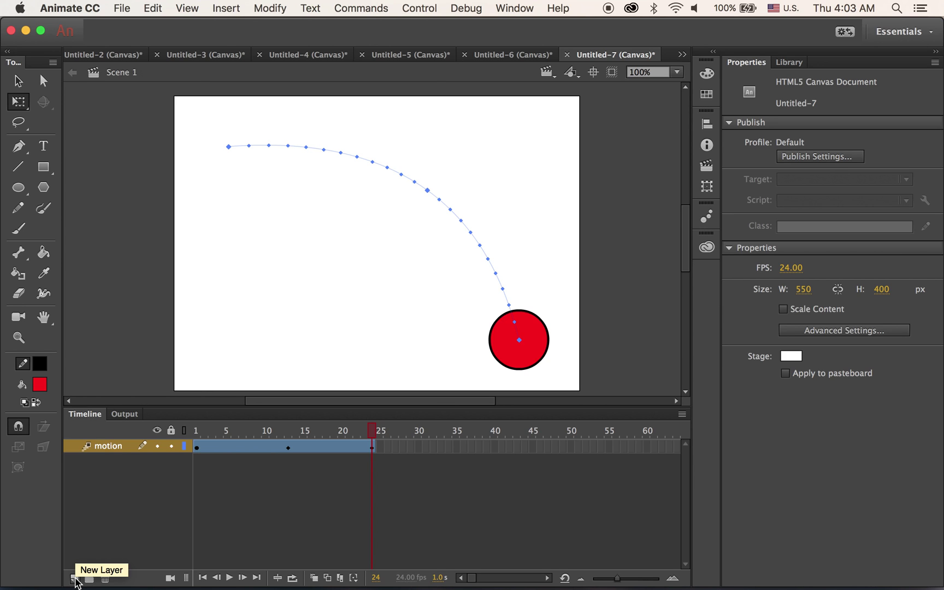
Step: Add a new layer and name it 'shape'
click(74, 579)
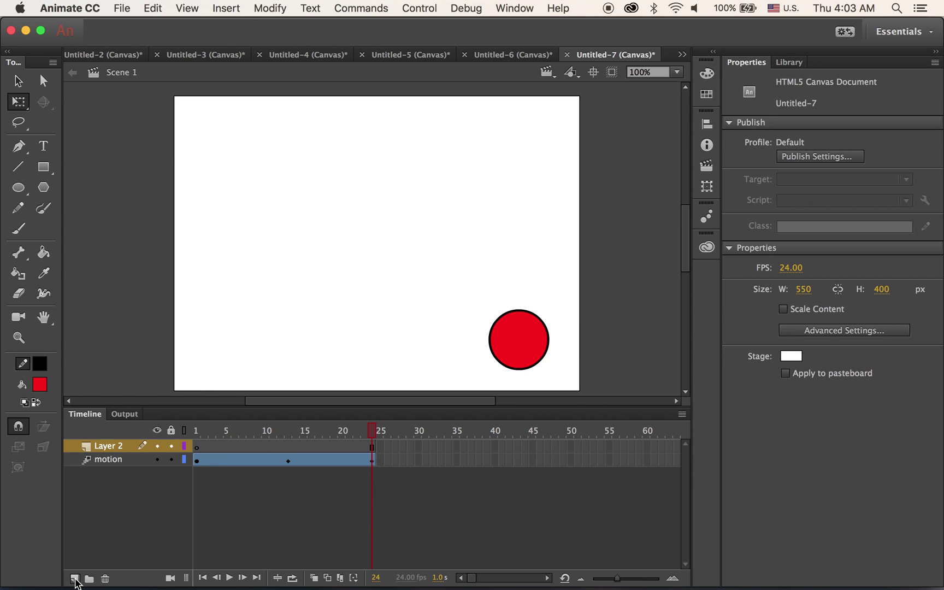
double_click(104, 445)
text(shape)
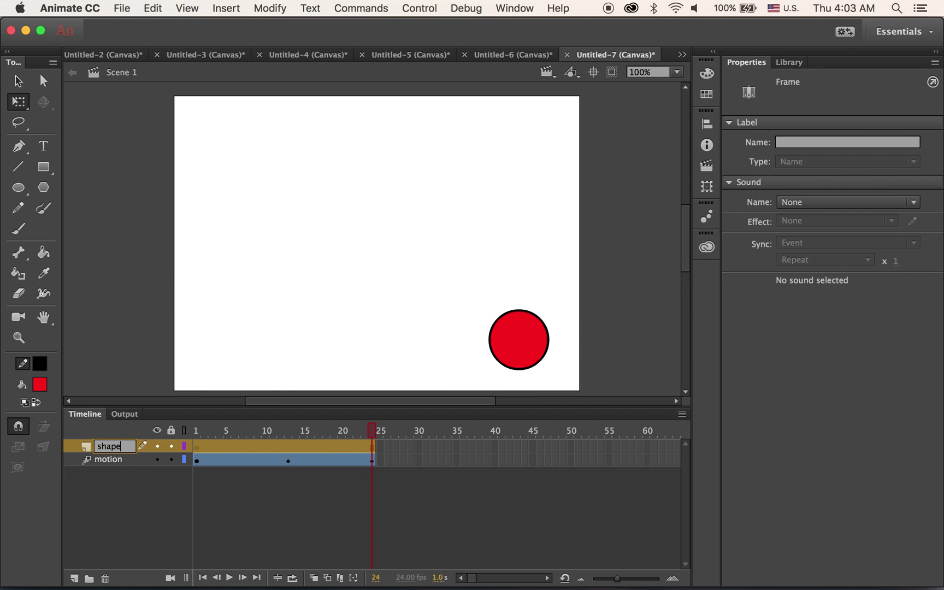
key(Return)
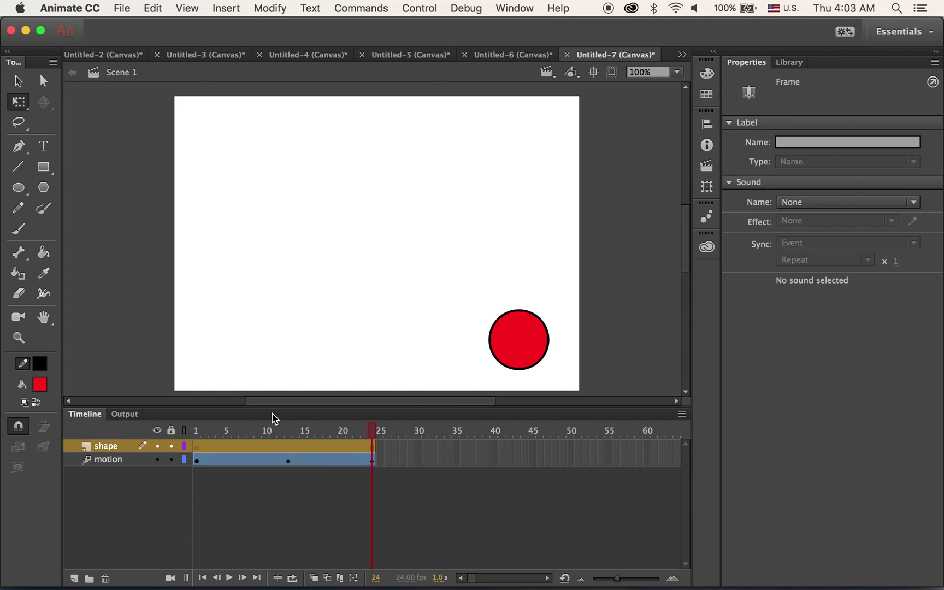
click(41, 389)
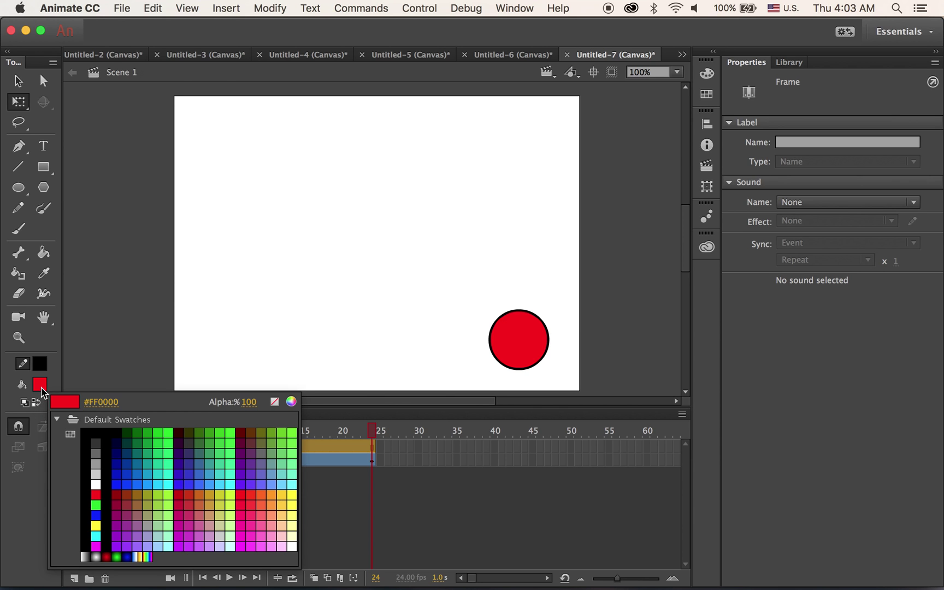
Step: With blue #0000FF fill, draw a square at the stage's lower left on the shape layer's frame 1
click(121, 483)
click(43, 167)
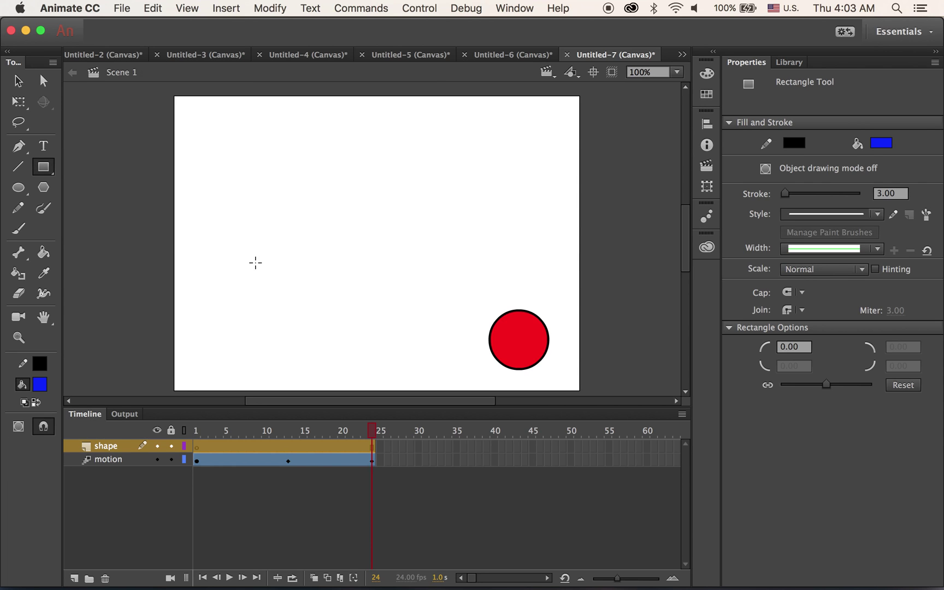
drag(253, 262, 346, 353)
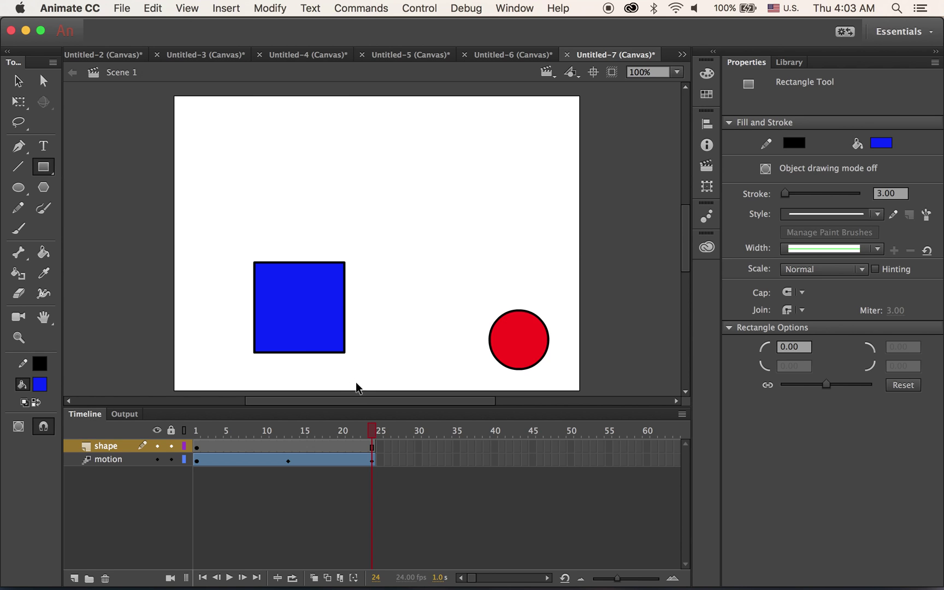
key(super+z)
click(197, 447)
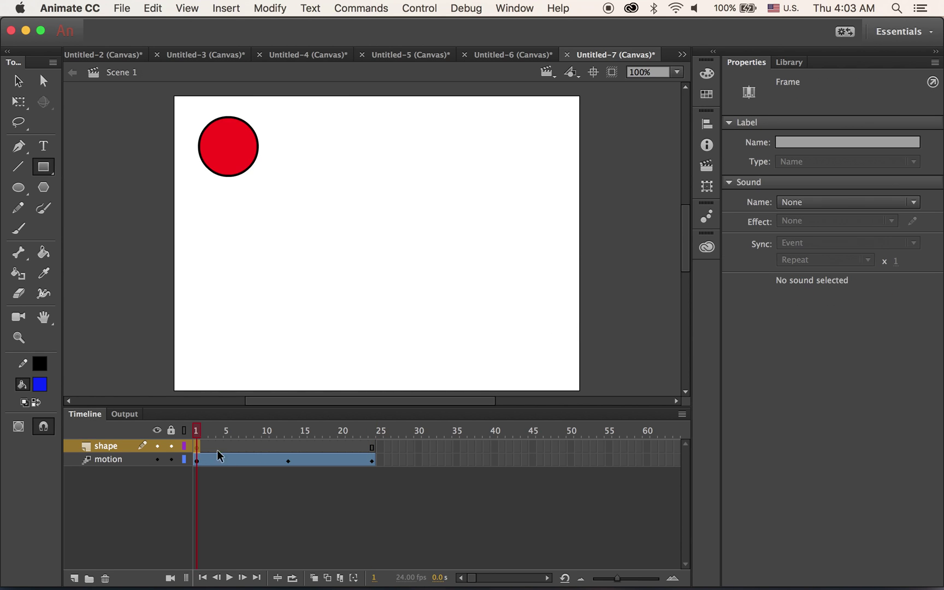
drag(242, 260, 328, 347)
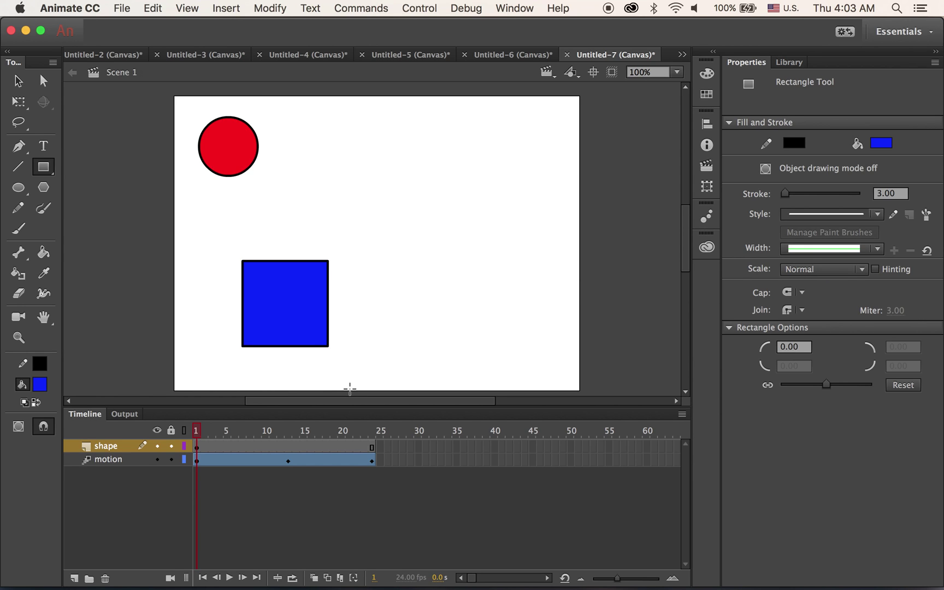
key(v)
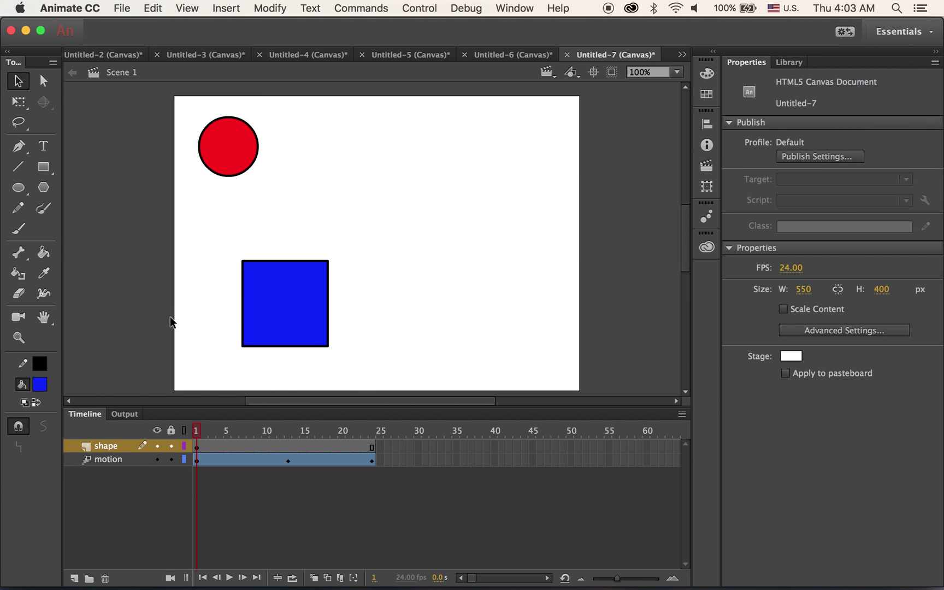
click(372, 448)
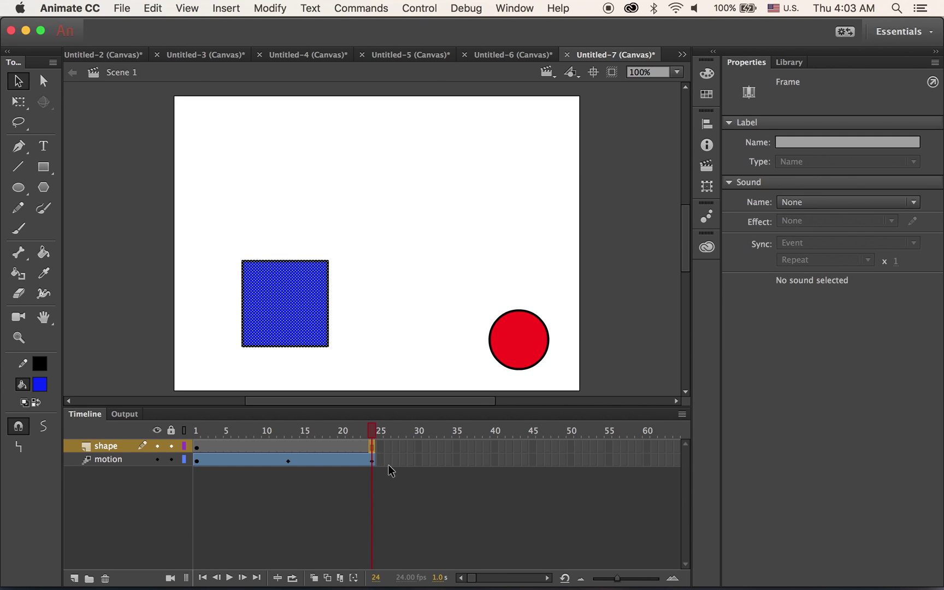
Step: Insert a blank keyframe at frame 24 of the shape layer
click(229, 9)
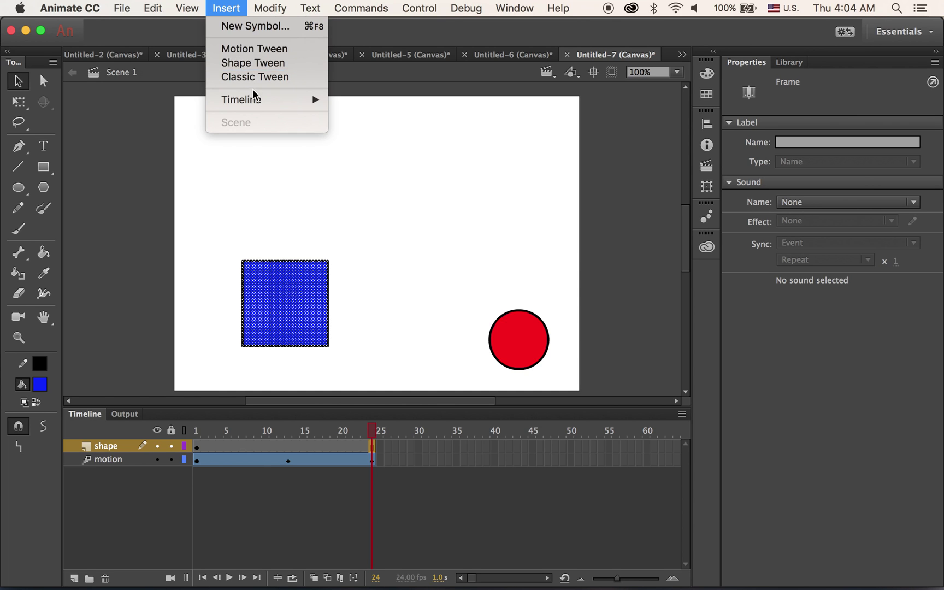
mouse_move(268, 103)
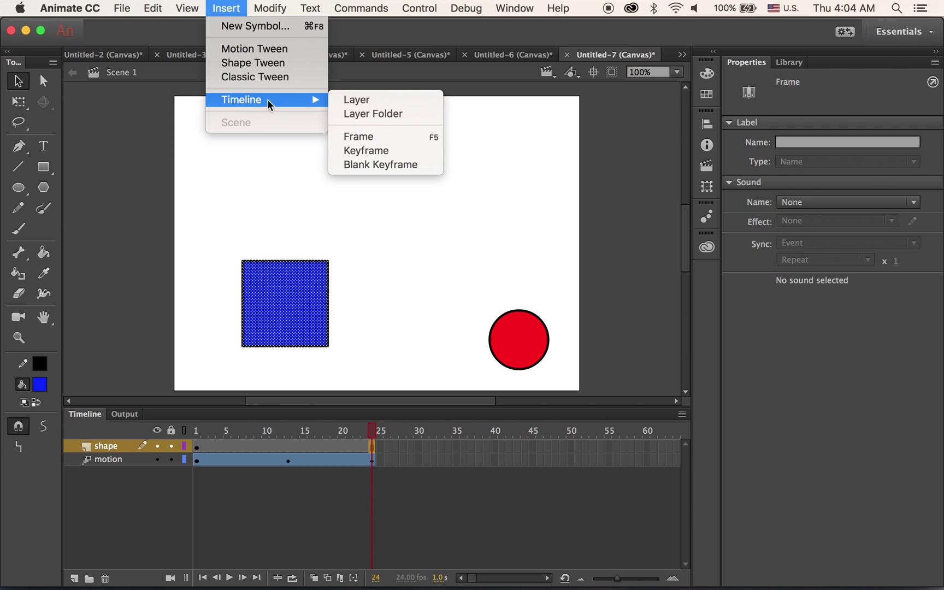
click(411, 166)
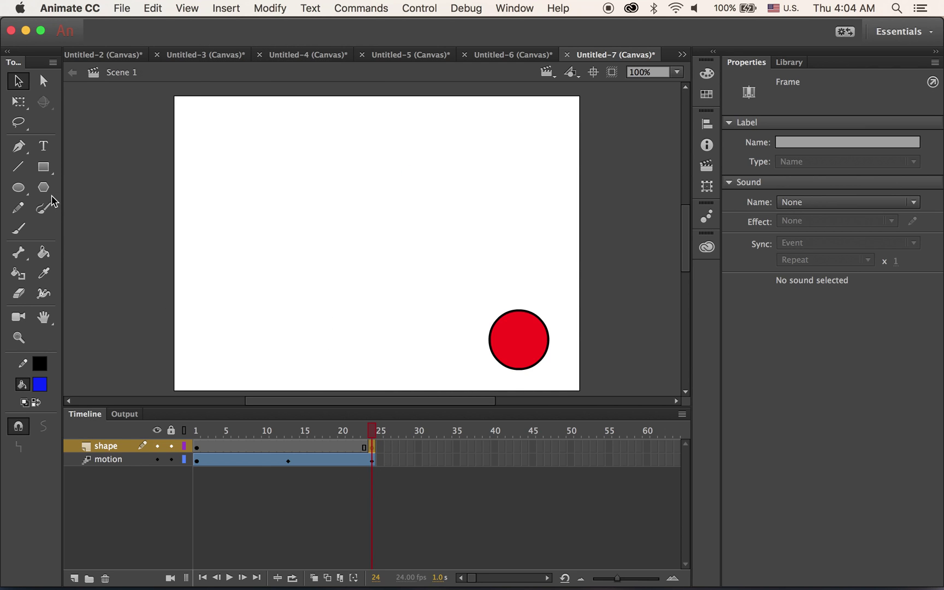
Step: Draw a yellow-filled circle with the Oval tool where the square was
click(19, 192)
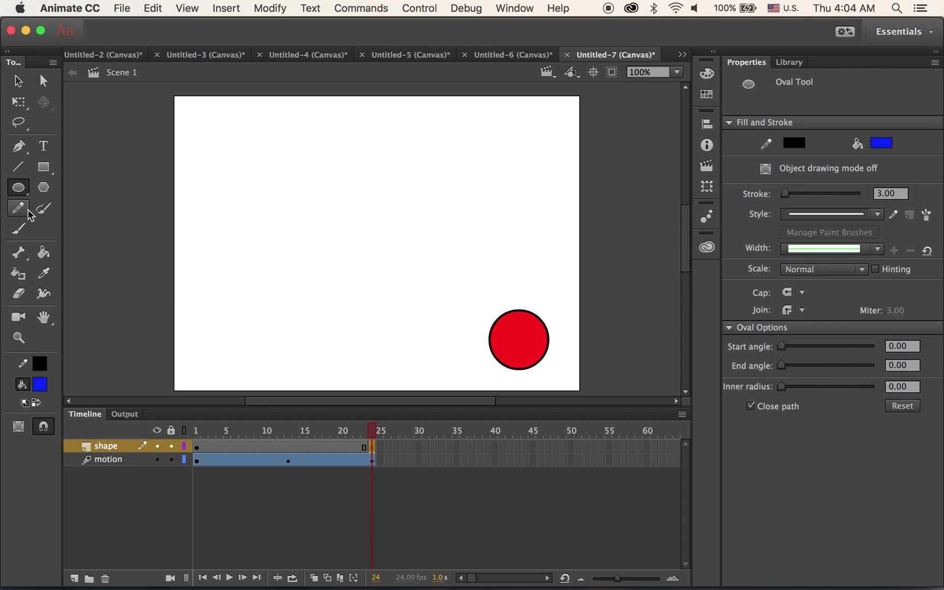
click(39, 385)
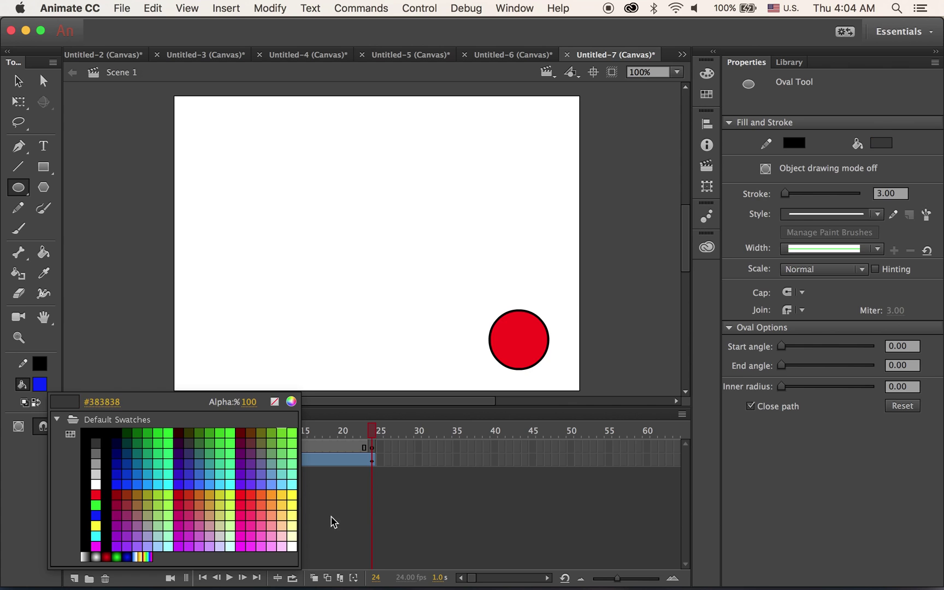
click(293, 495)
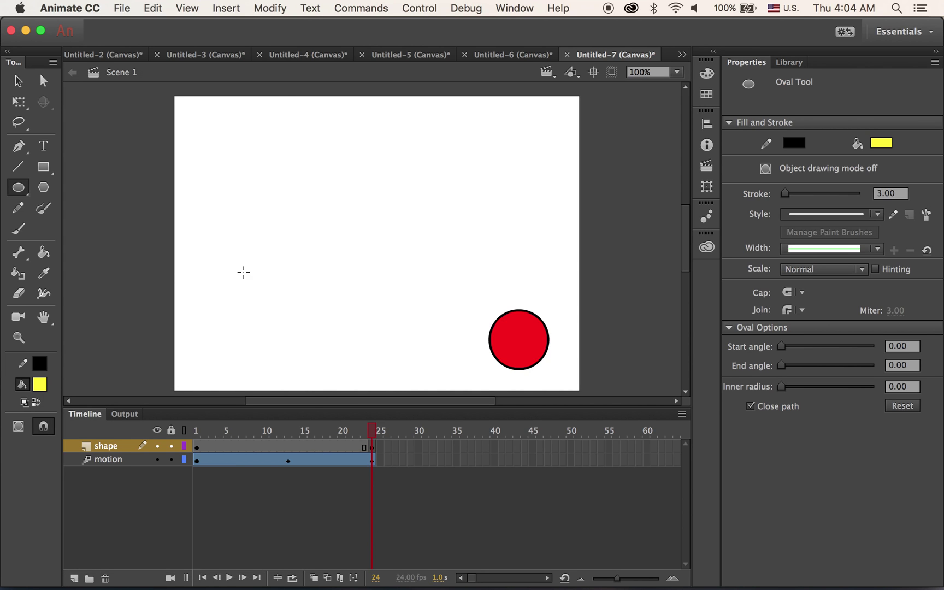
drag(249, 273, 343, 362)
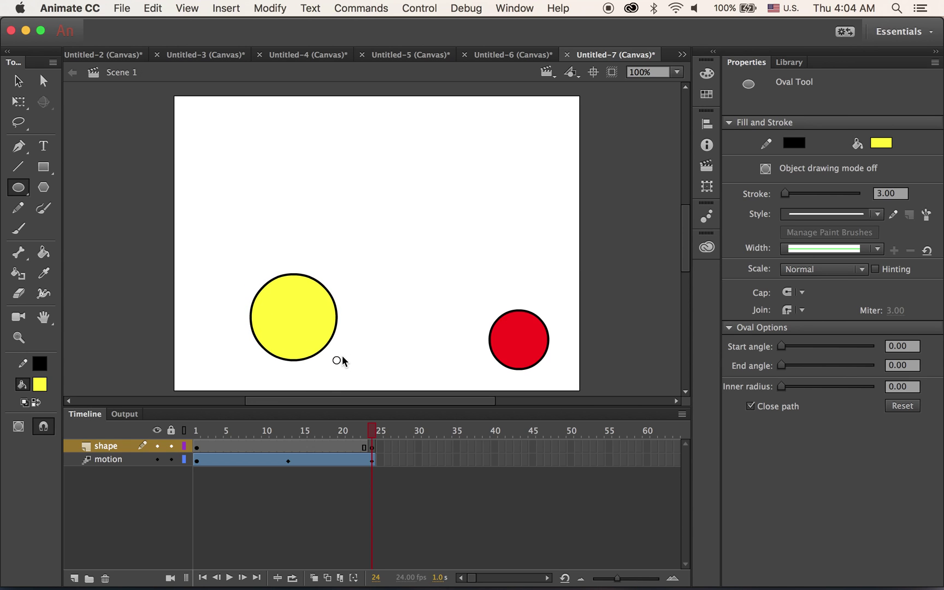
click(18, 81)
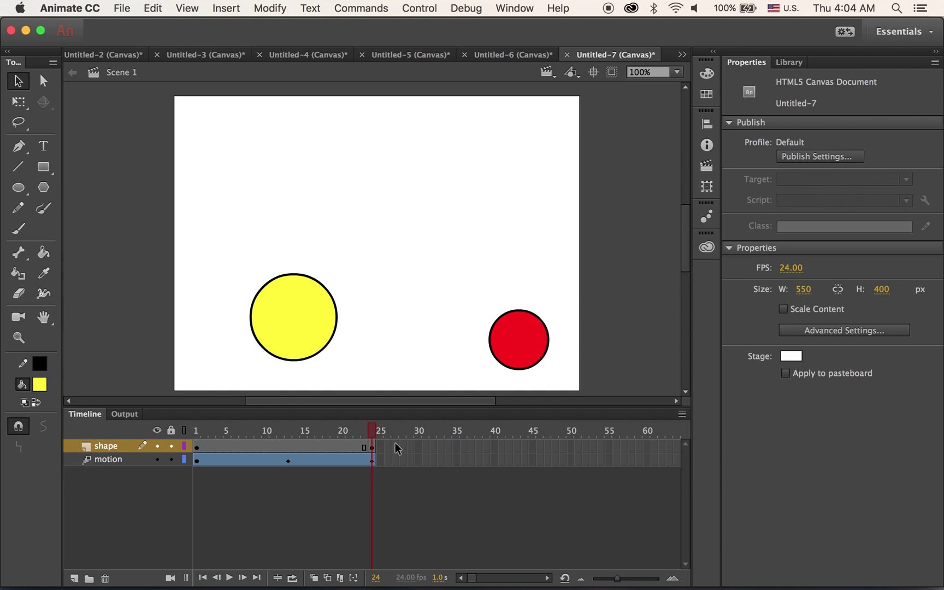
click(346, 446)
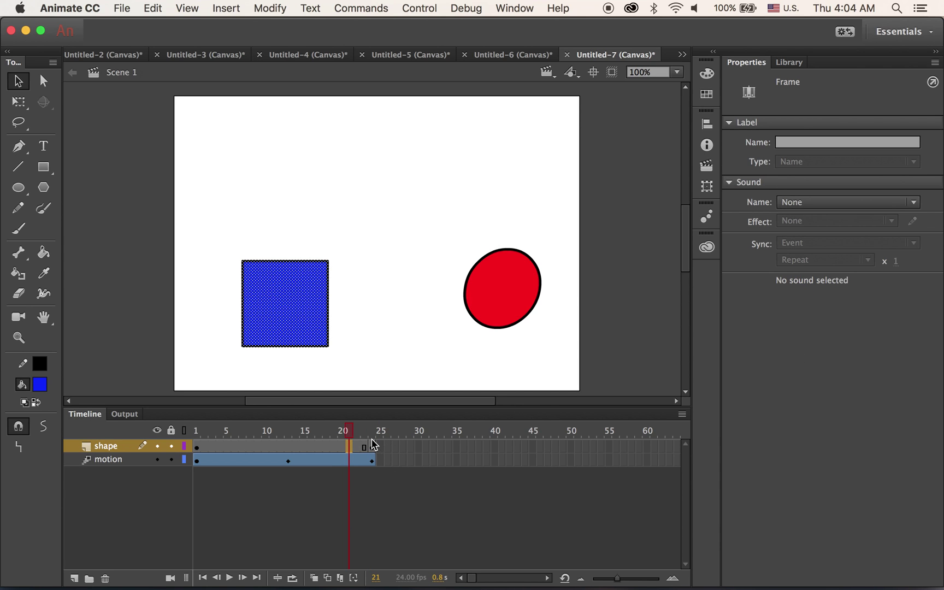
click(376, 433)
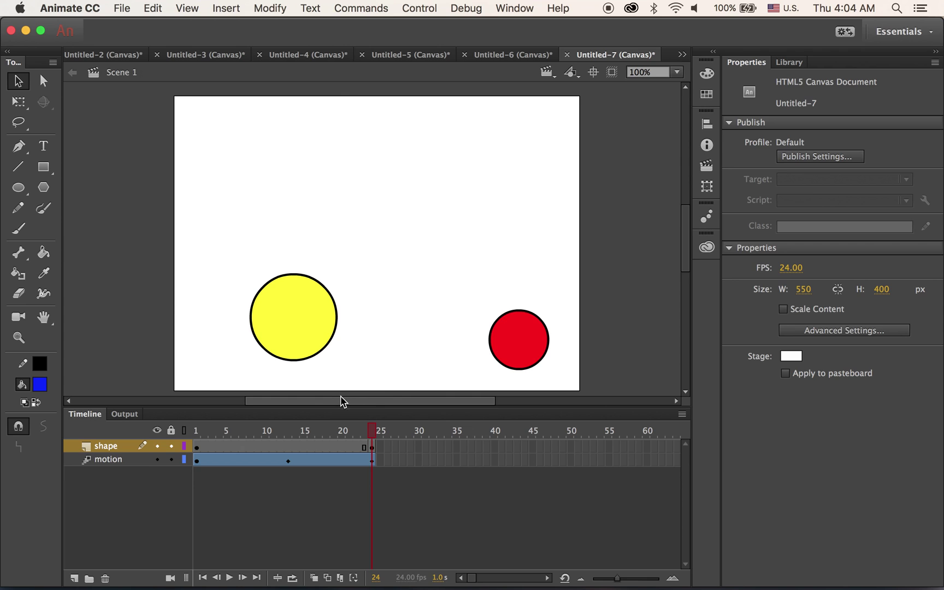
click(207, 446)
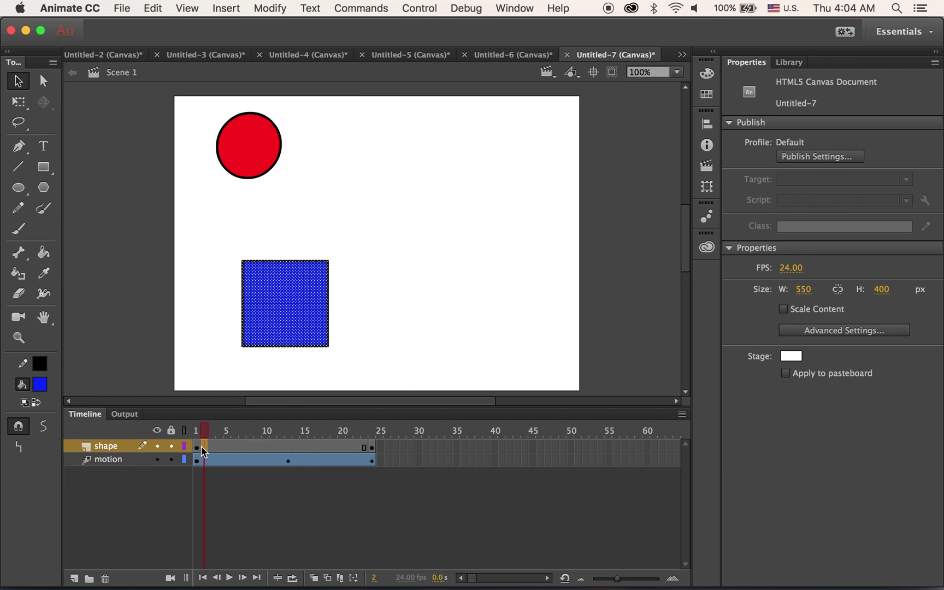
click(371, 446)
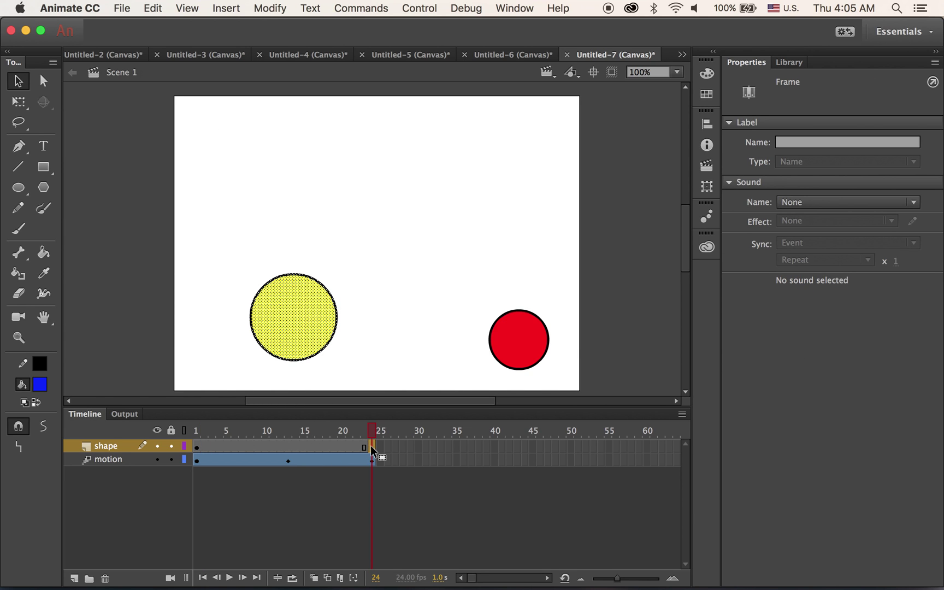
click(287, 445)
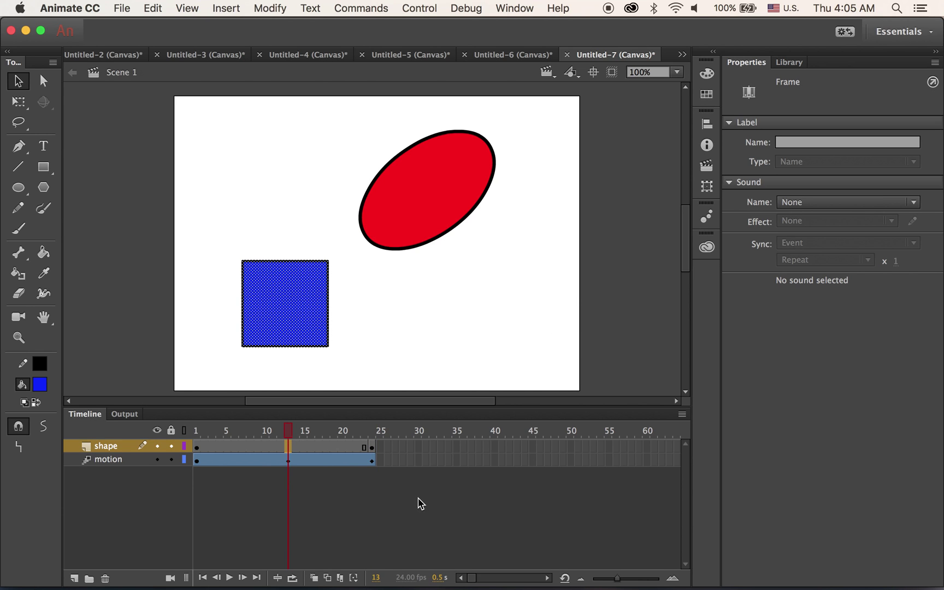
Step: Apply a shape tween across frames 1 to 24 of the shape layer
click(229, 8)
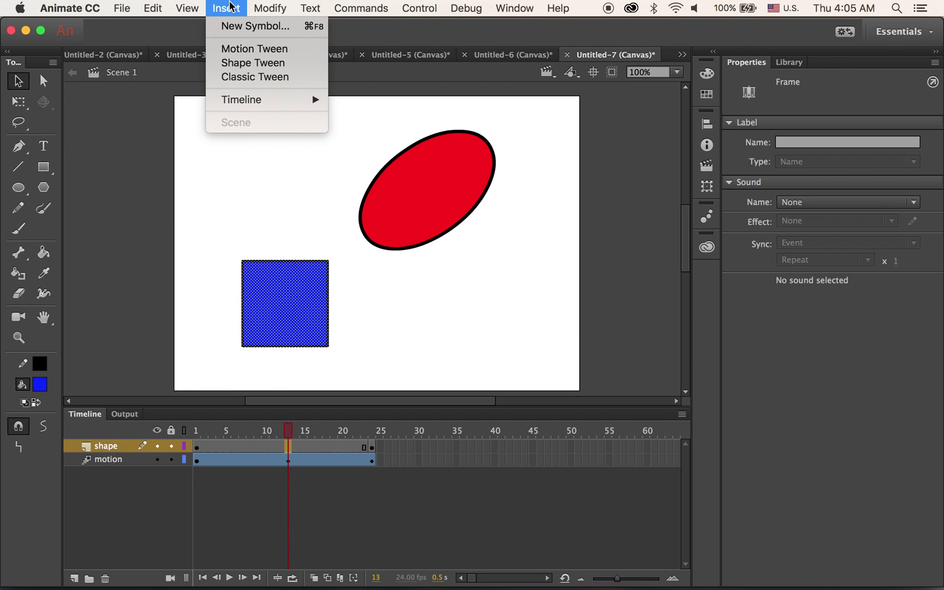
click(260, 63)
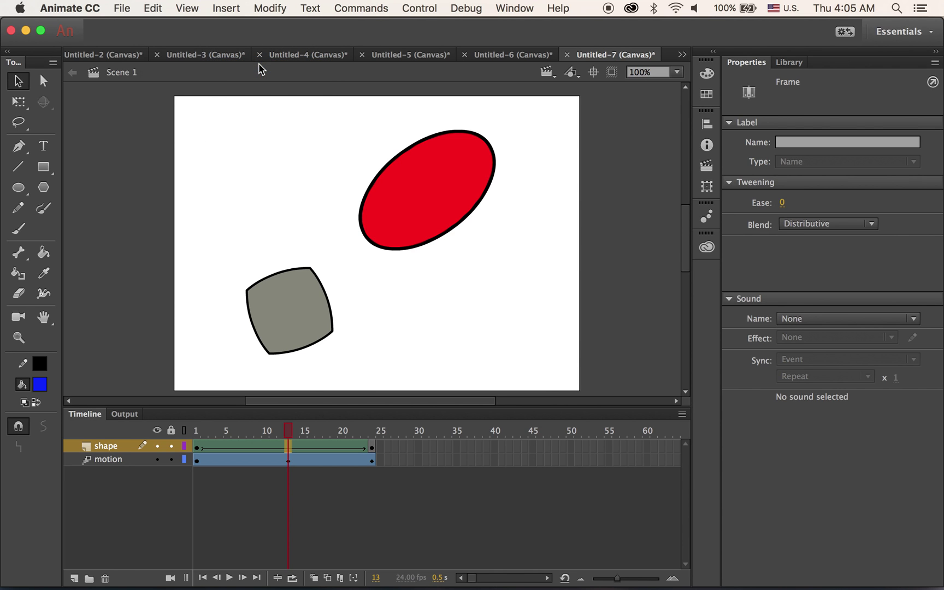
click(160, 139)
Step: Play back the square-to-circle morph several times, then reselect the shape layer
key(Return)
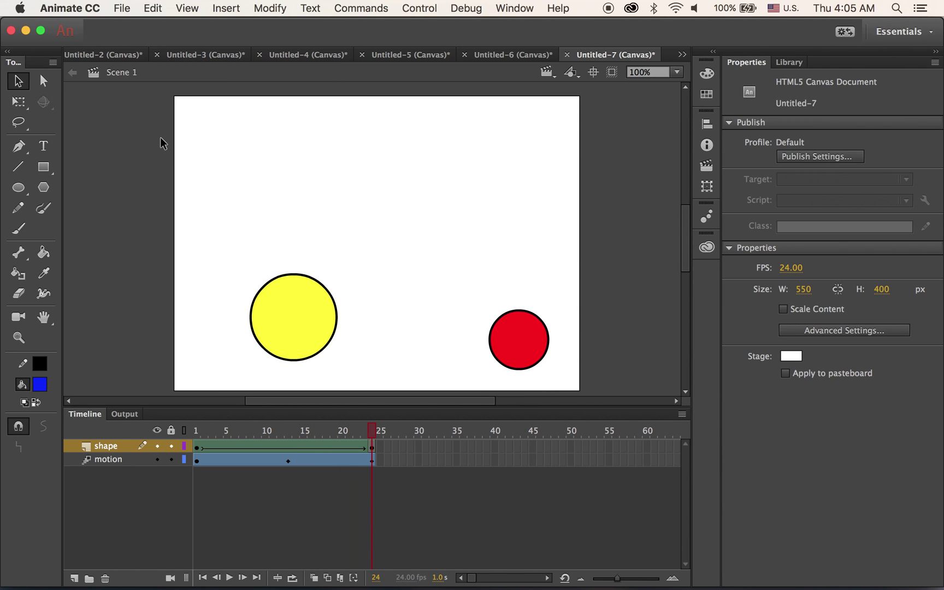
key(Return)
key(Return)
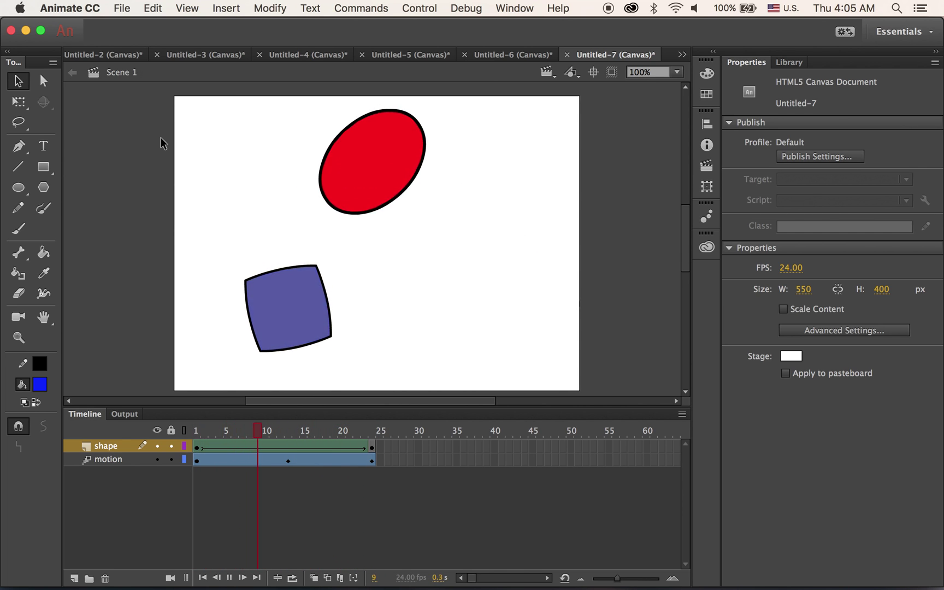
key(Return)
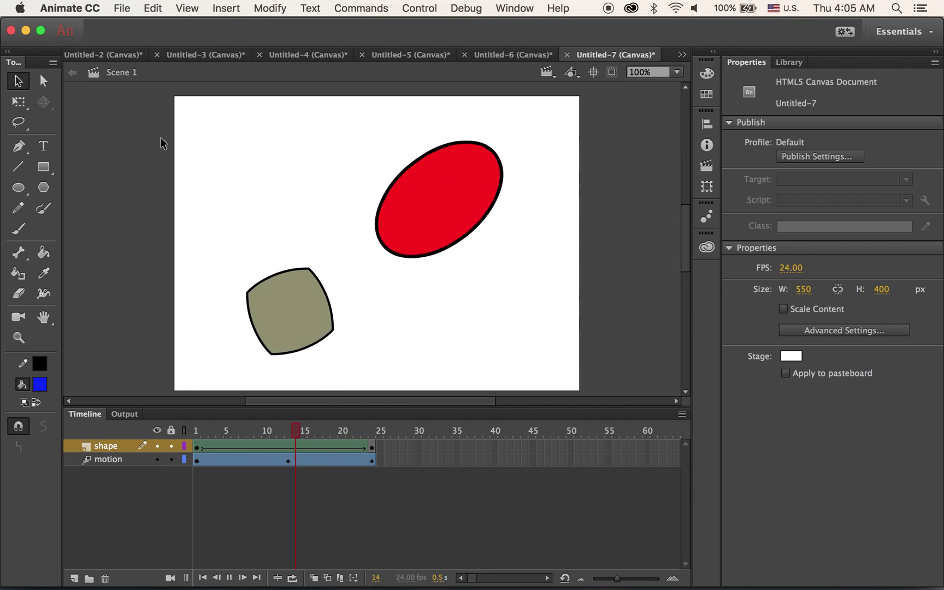
key(Return)
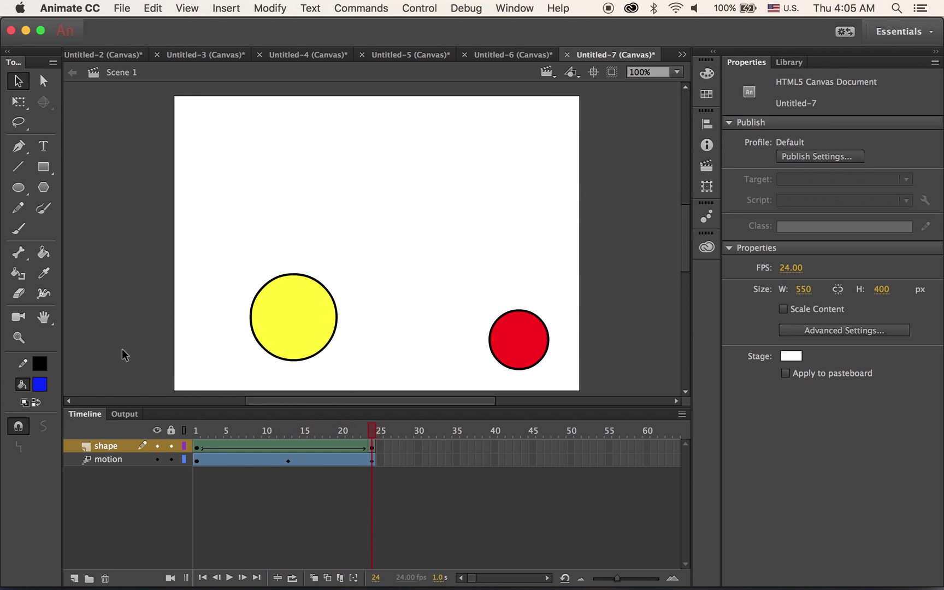
click(115, 460)
click(112, 448)
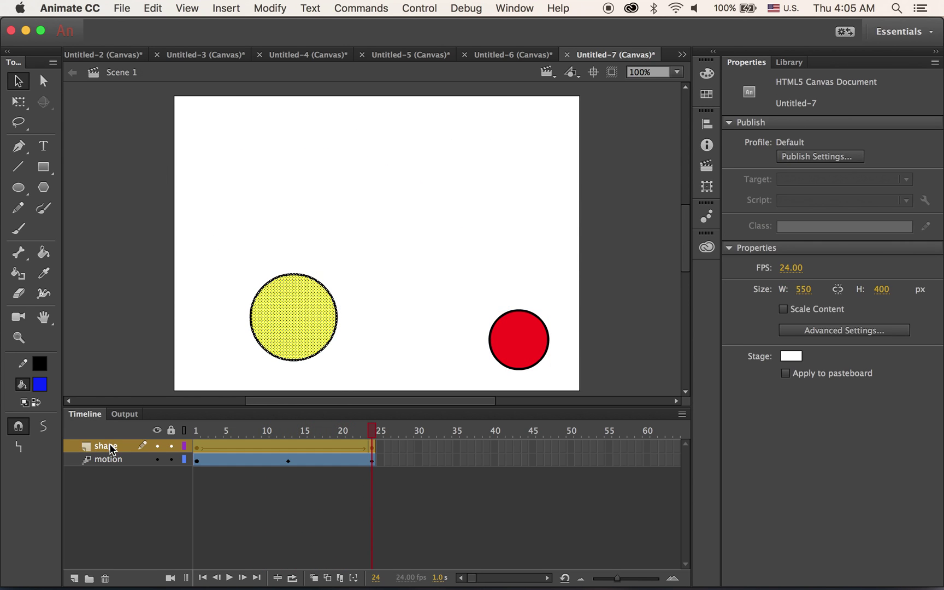